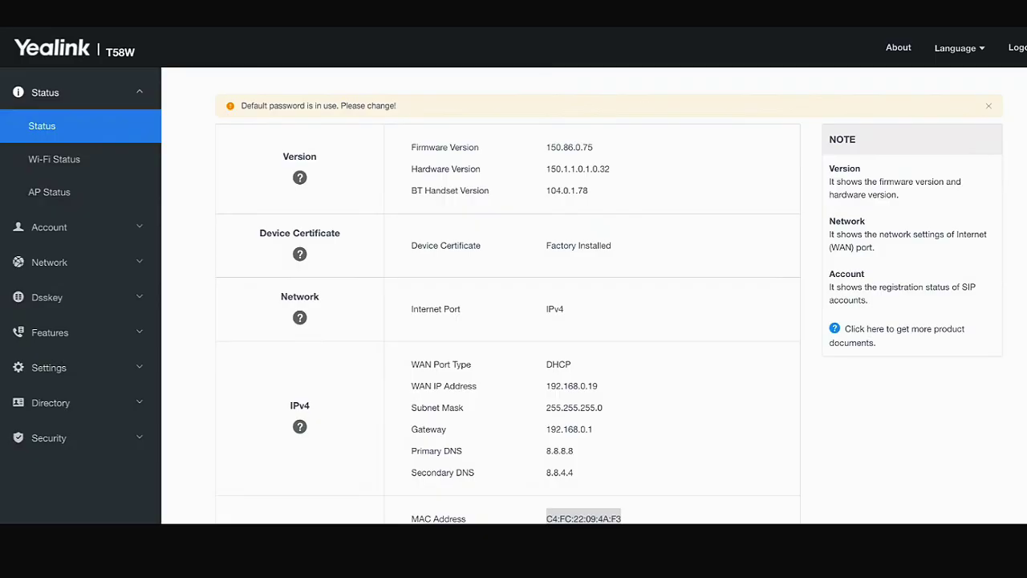
# - Select the MAC address C4:FC:22:09:4A:F3 on the T58W status page for copying
pyautogui.scroll(-2, 513, 321)
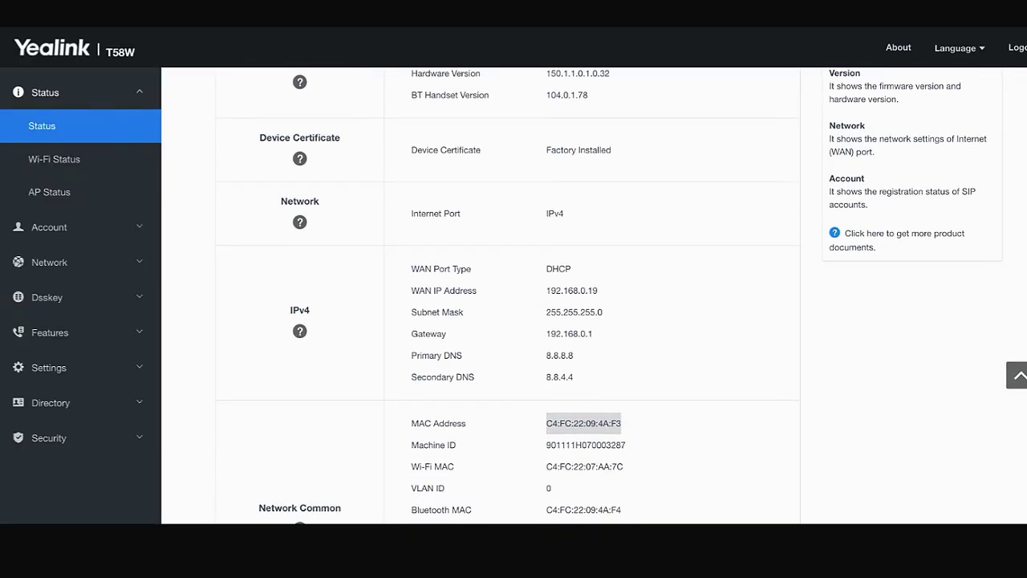
pyautogui.moveTo(546, 429); pyautogui.dragTo(623, 430)
pyautogui.hotkey('ctrl', 'c')
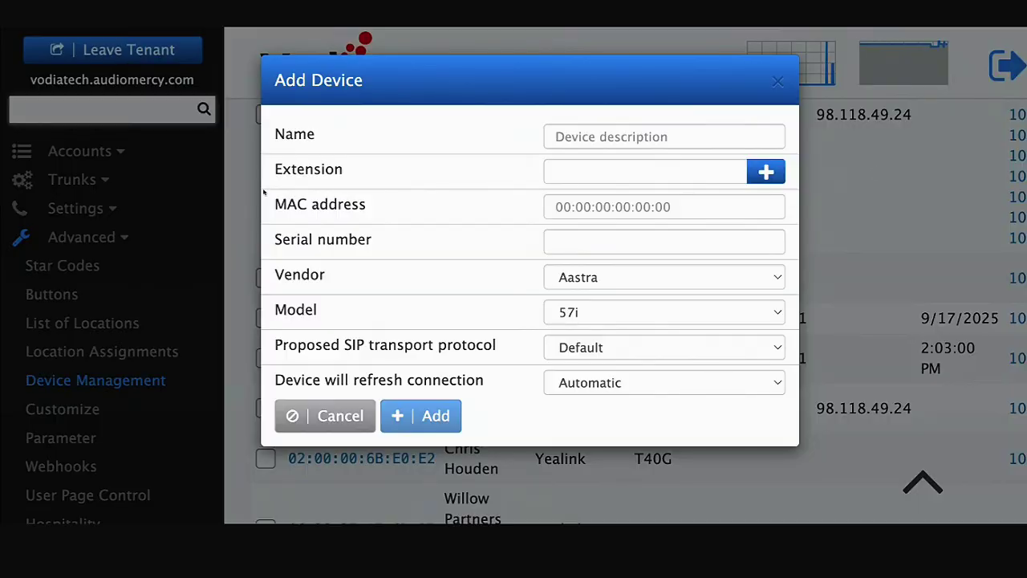
# - Cancel the Add Device form, leave the tenant and re-enter vodiatech.audiomercy.com
pyautogui.click(128, 63)
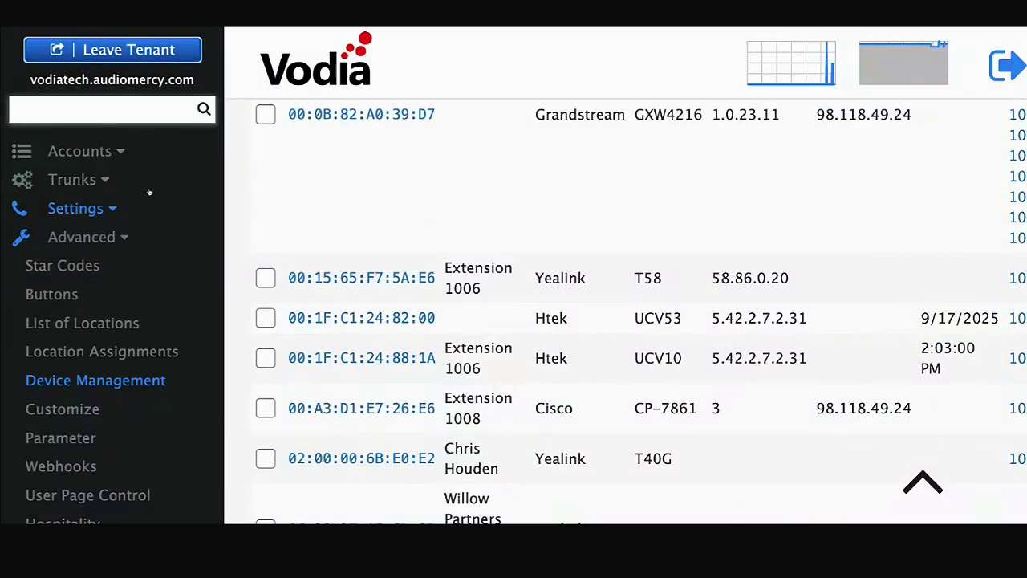
pyautogui.click(145, 61)
pyautogui.scroll(-1, 406, 324)
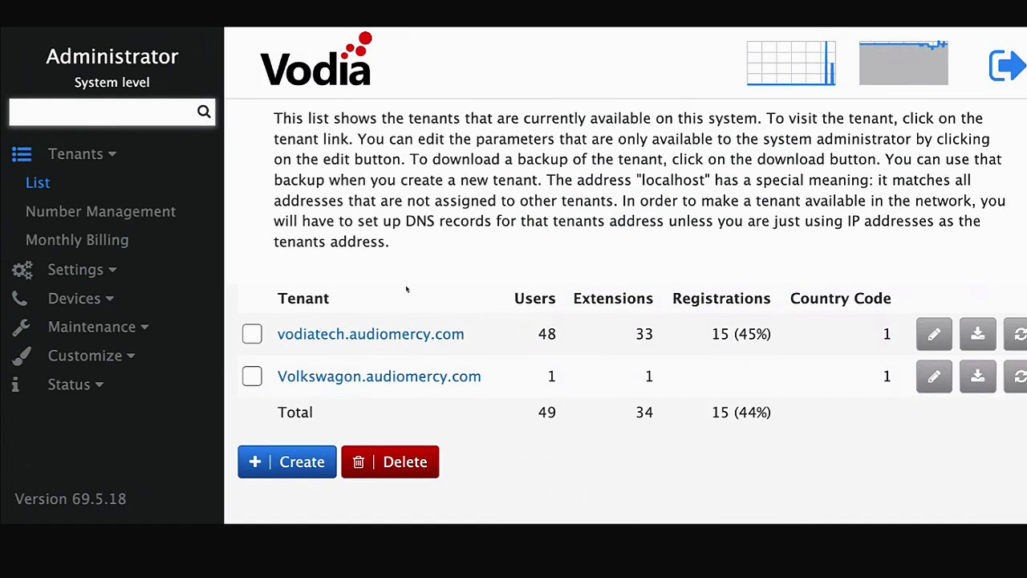
pyautogui.click(406, 336)
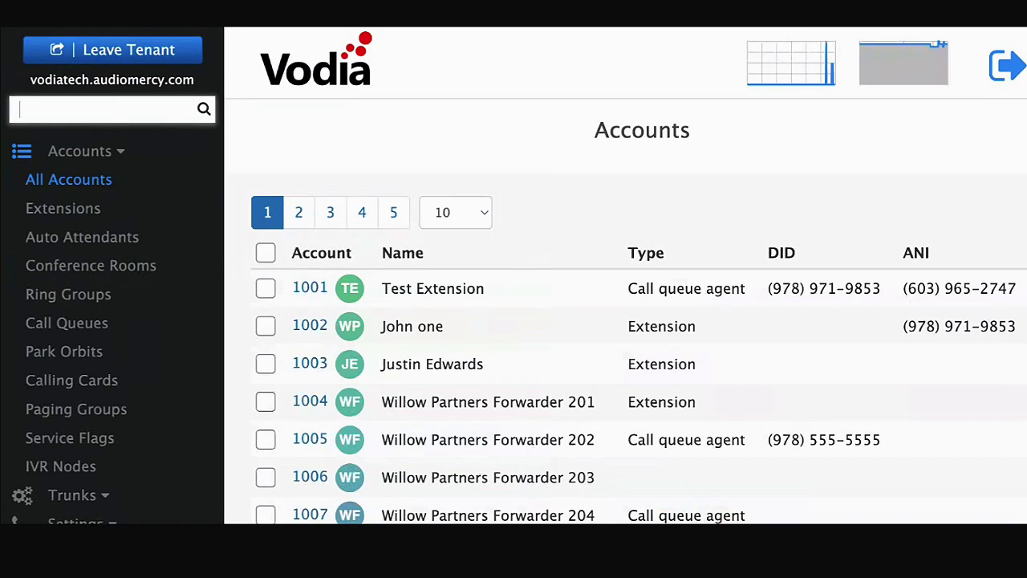
# - Open Advanced > Device Management and scroll through the tenant's device list
pyautogui.scroll(-2, 89, 427)
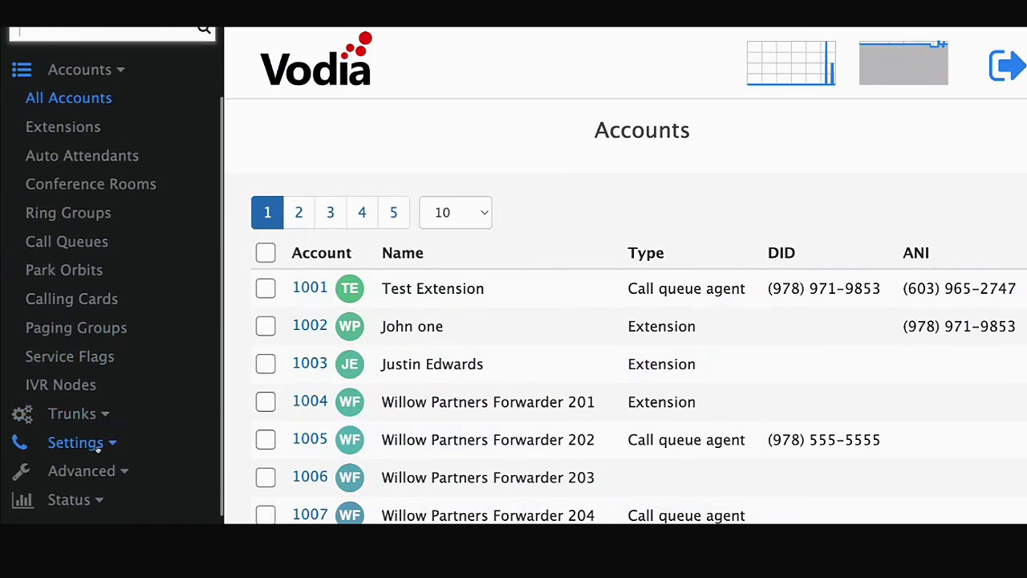
pyautogui.click(80, 444)
pyautogui.click(100, 463)
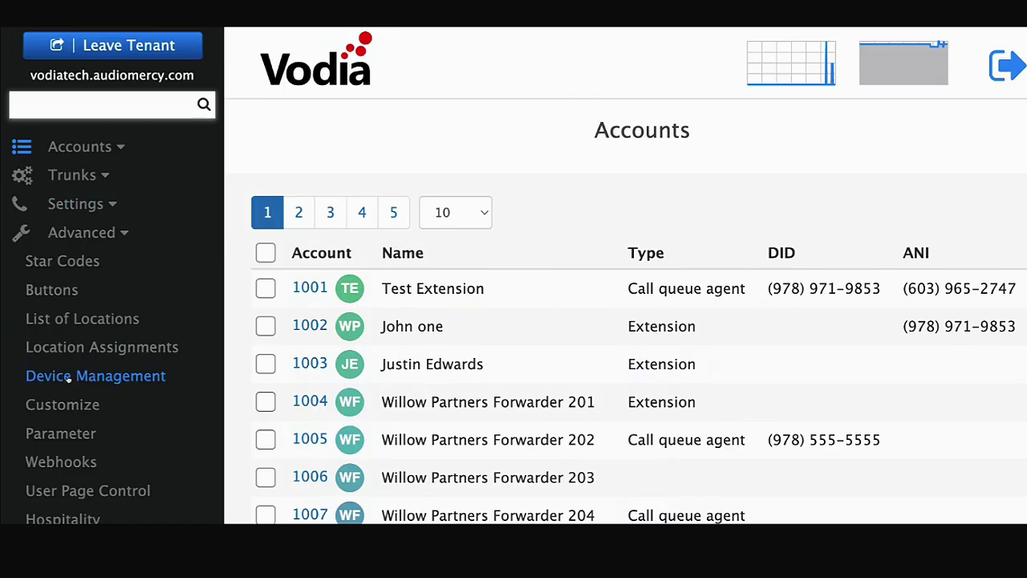
pyautogui.scroll(-3, 538, 353)
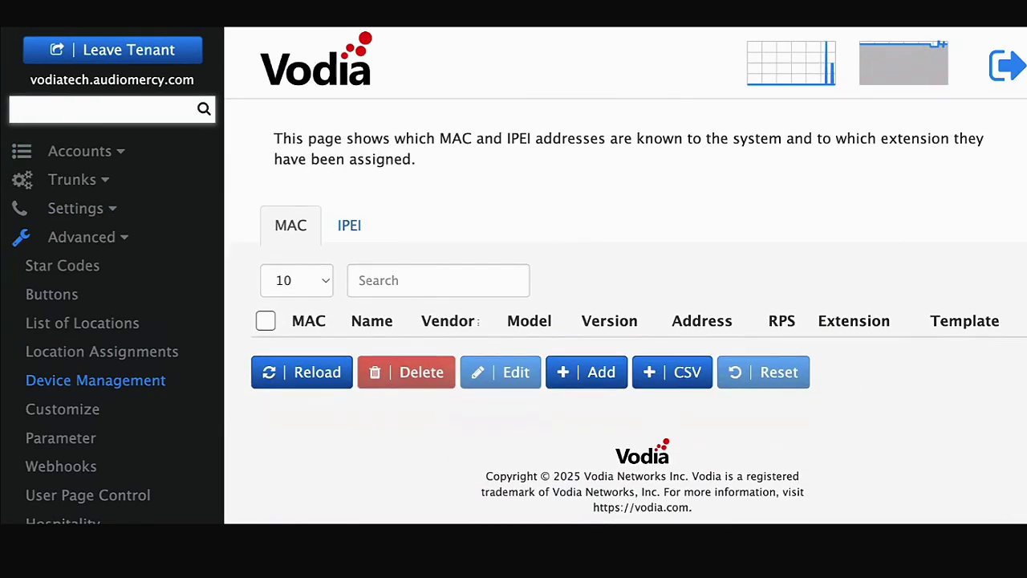
pyautogui.scroll(-8, 538, 353)
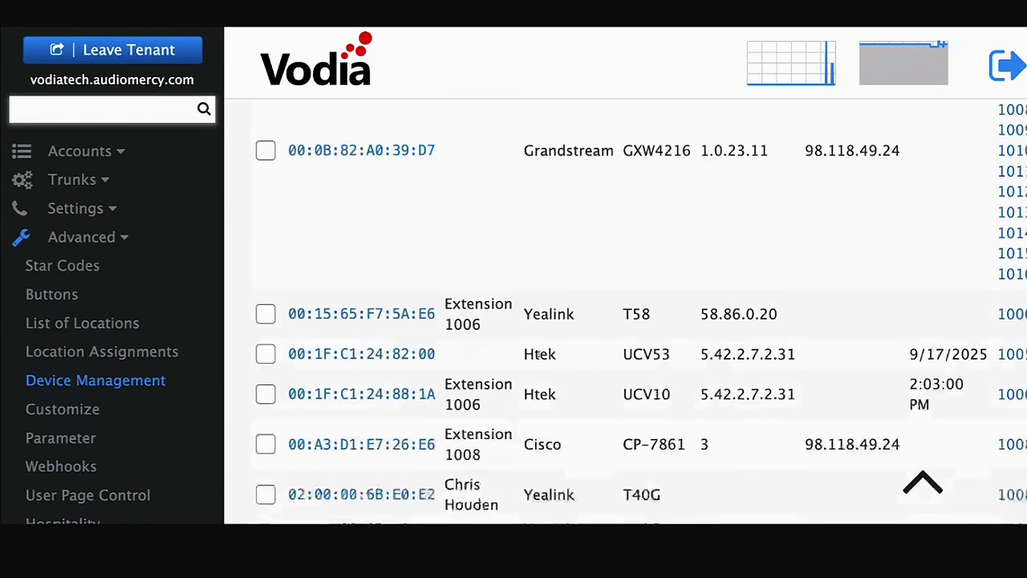
# - Start a new device with MAC C4:FC:22:09:4A:F3 assigned to extension 1004
pyautogui.click(570, 362)
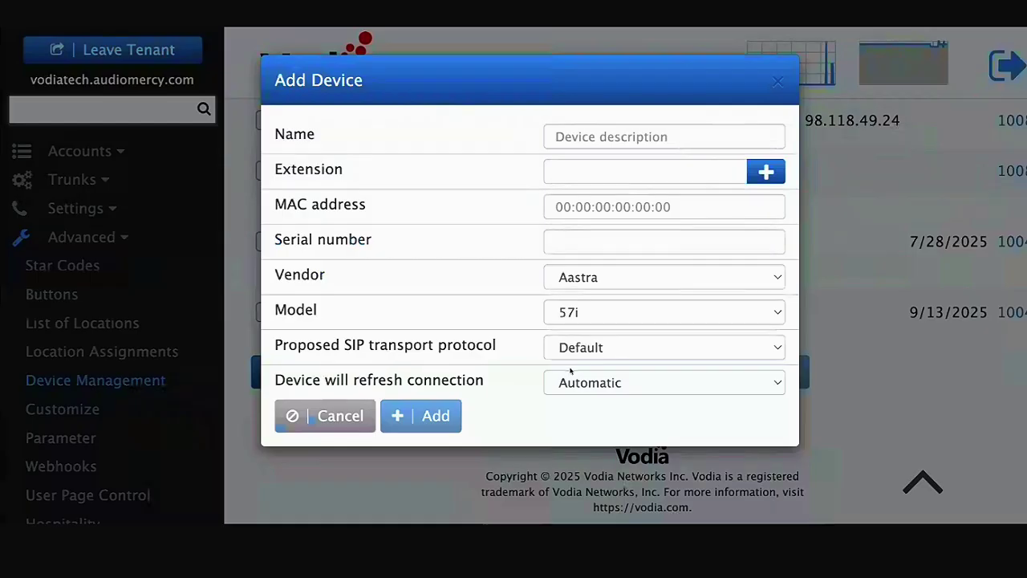
pyautogui.click(564, 206)
pyautogui.hotkey('ctrl', 'v')
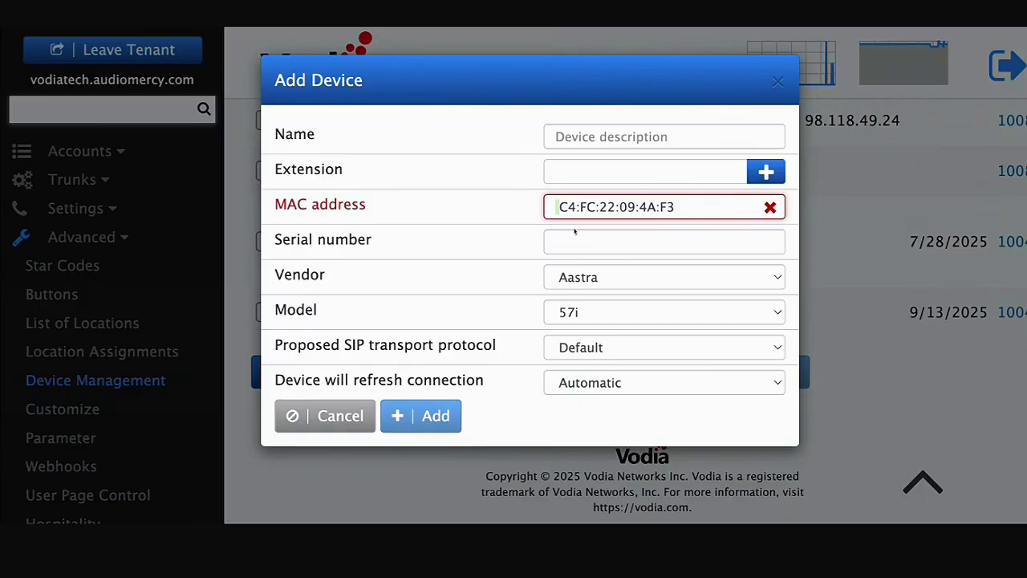
pyautogui.press('Delete')
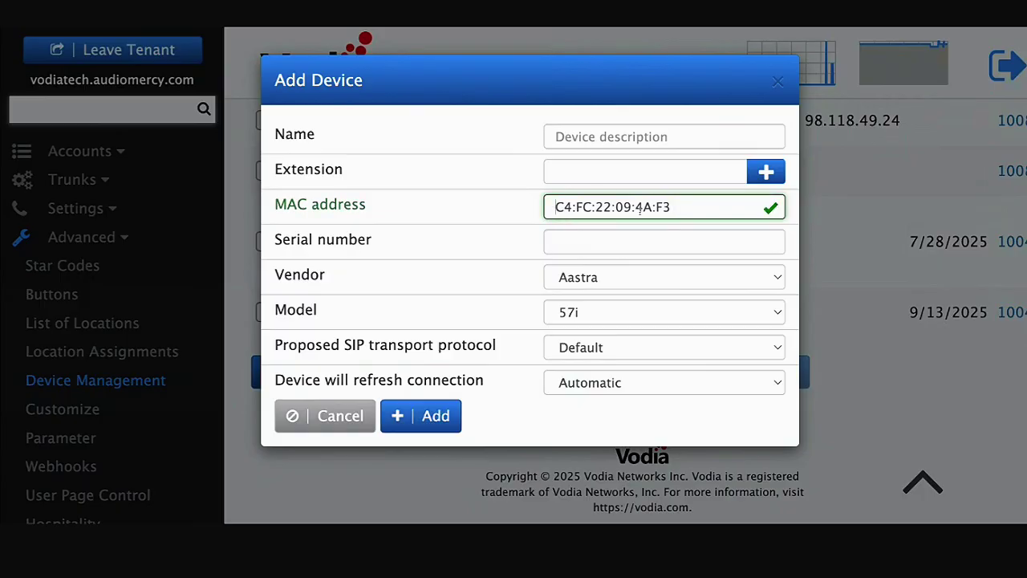
pyautogui.click(660, 175)
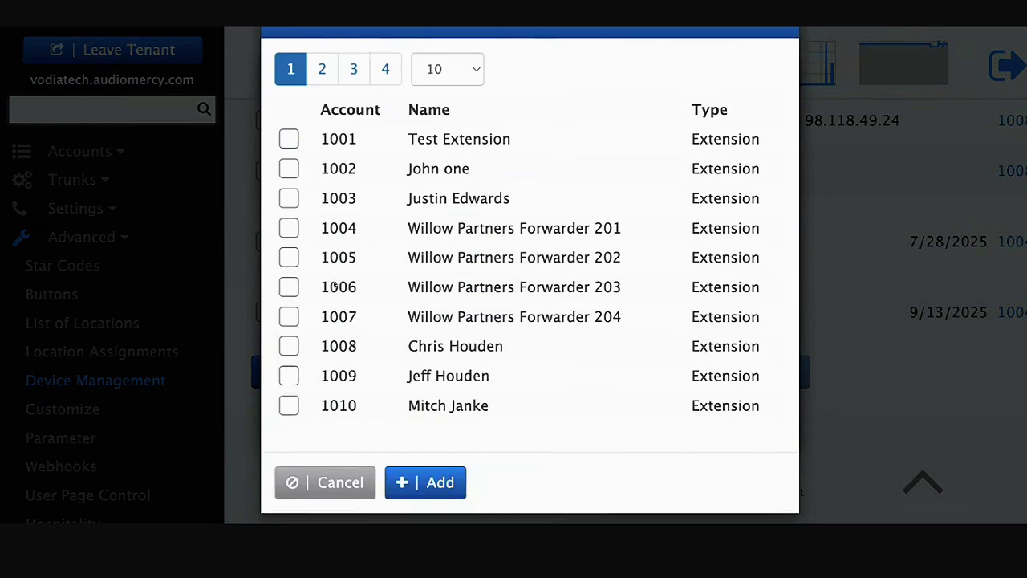
pyautogui.click(289, 228)
pyautogui.click(438, 482)
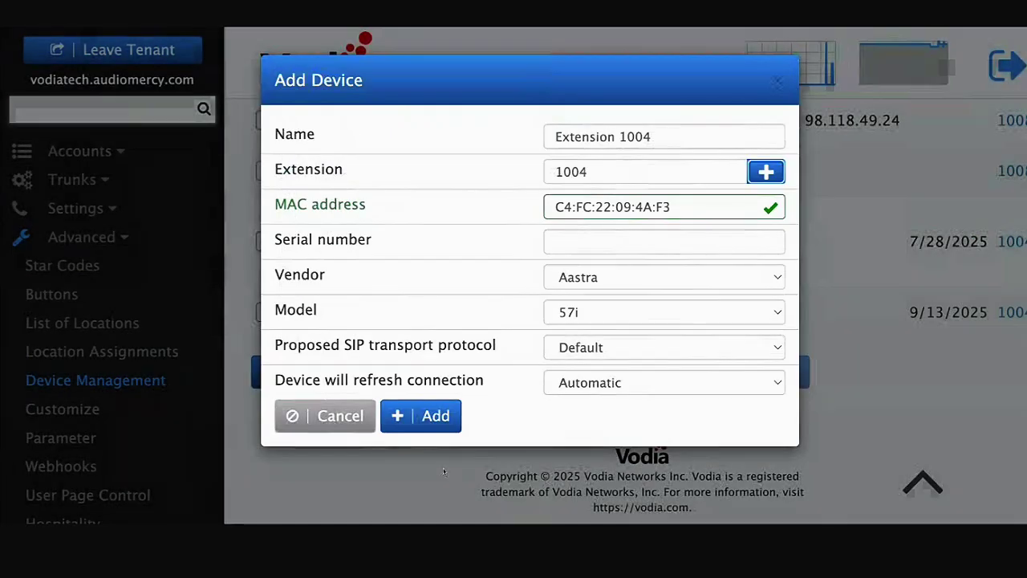
# - Set vendor Yealink, model T58W, TLS transport and the serial number, then add the device
pyautogui.click(564, 283)
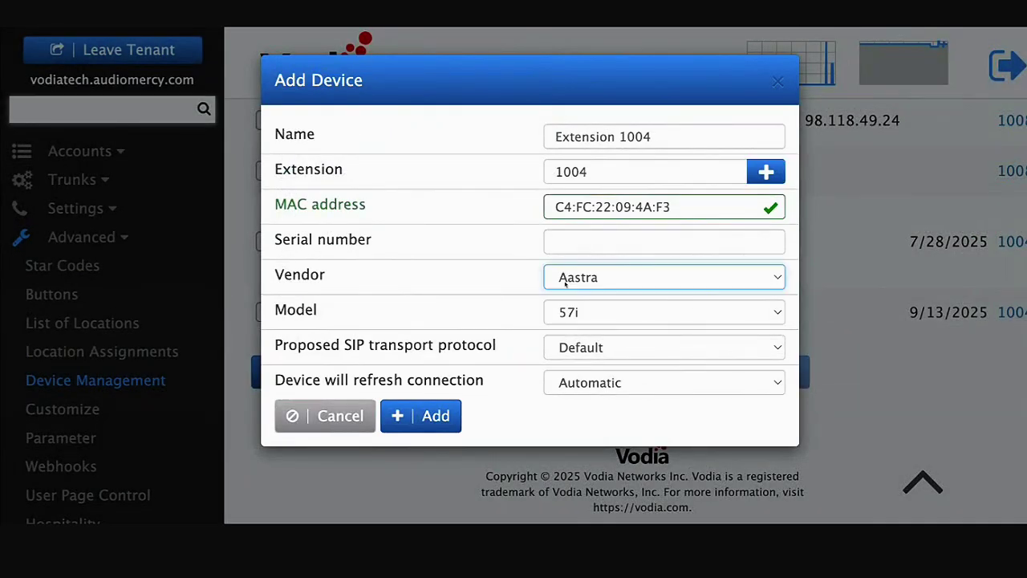
pyautogui.click(583, 288)
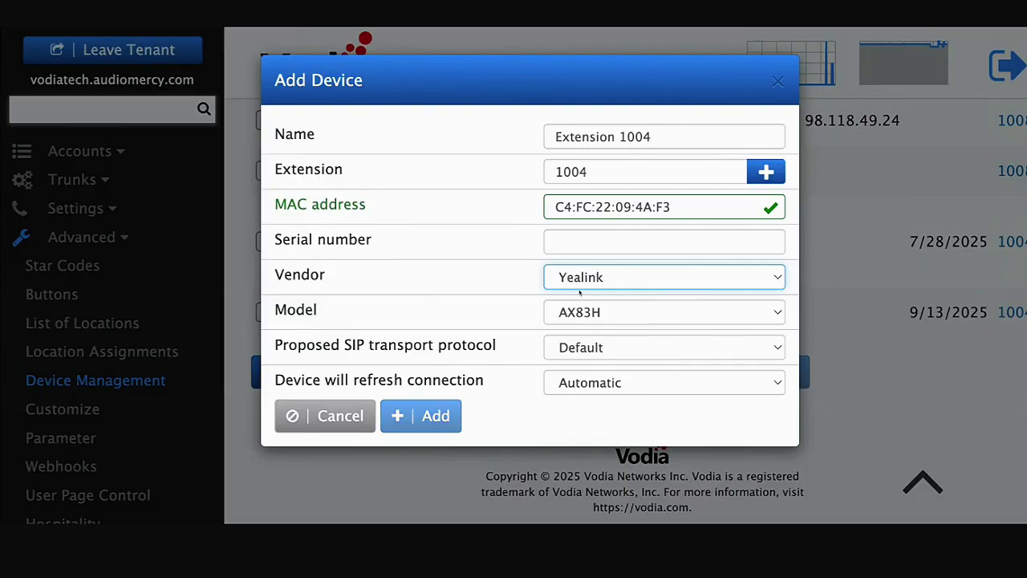
pyautogui.click(586, 312)
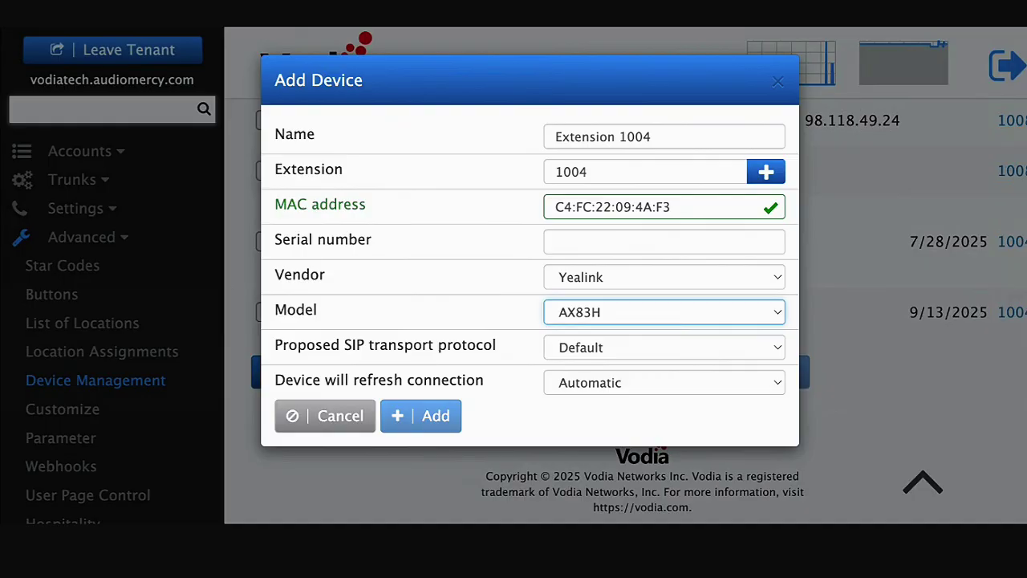
pyautogui.click(501, 405)
pyautogui.click(565, 356)
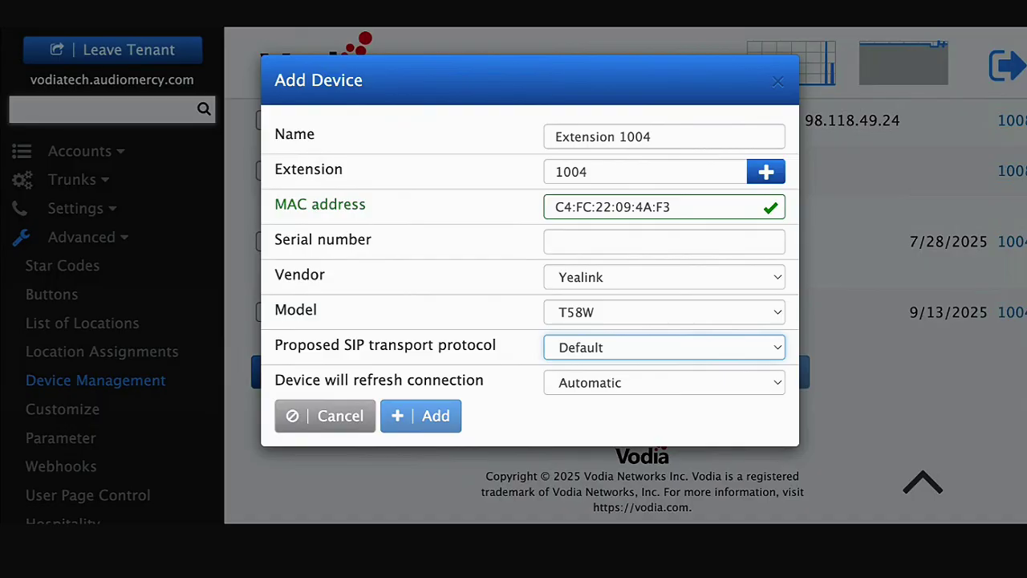
pyautogui.click(596, 404)
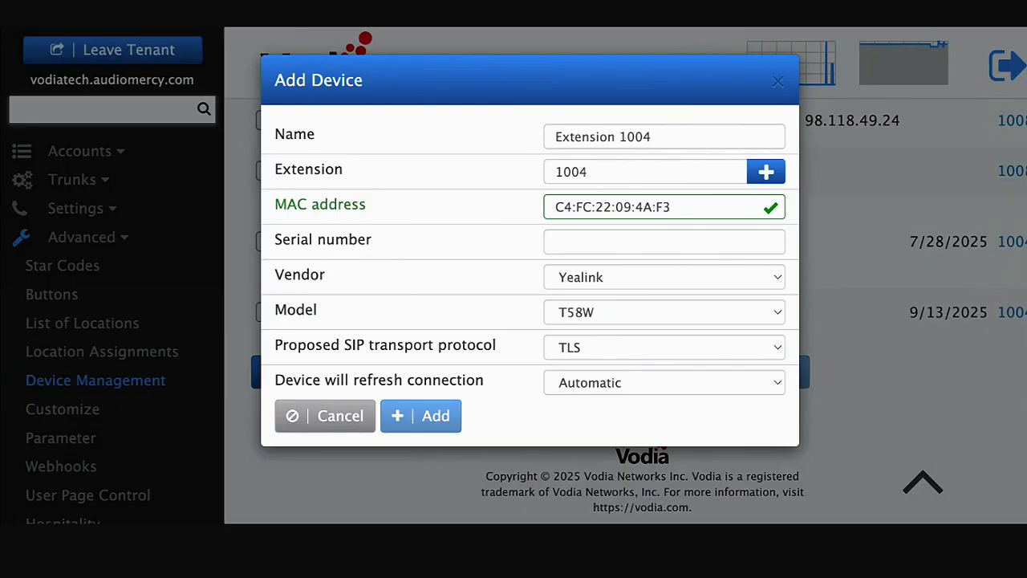
pyautogui.click(562, 241)
pyautogui.hotkey('ctrl', 'v')
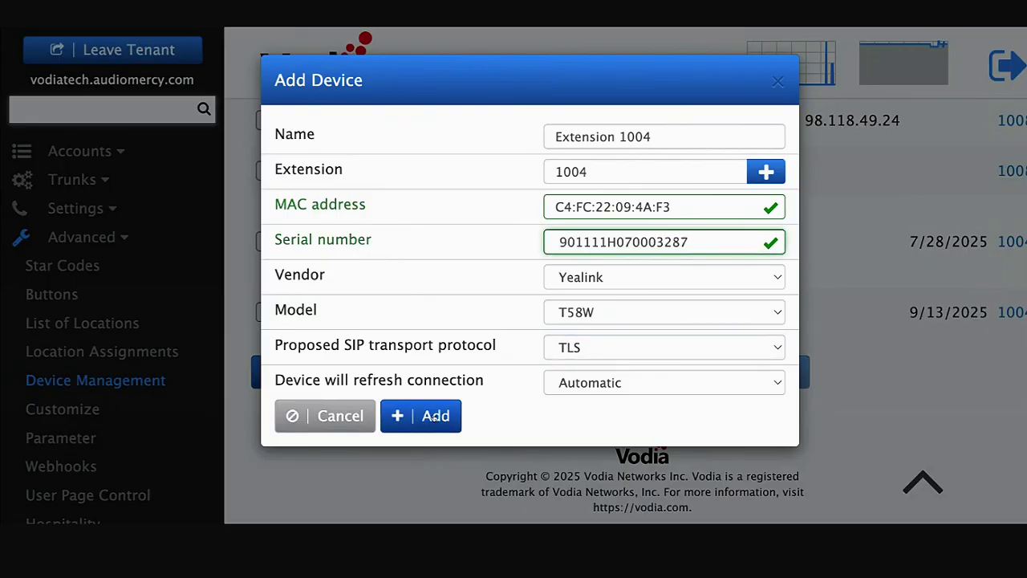
pyautogui.click(433, 417)
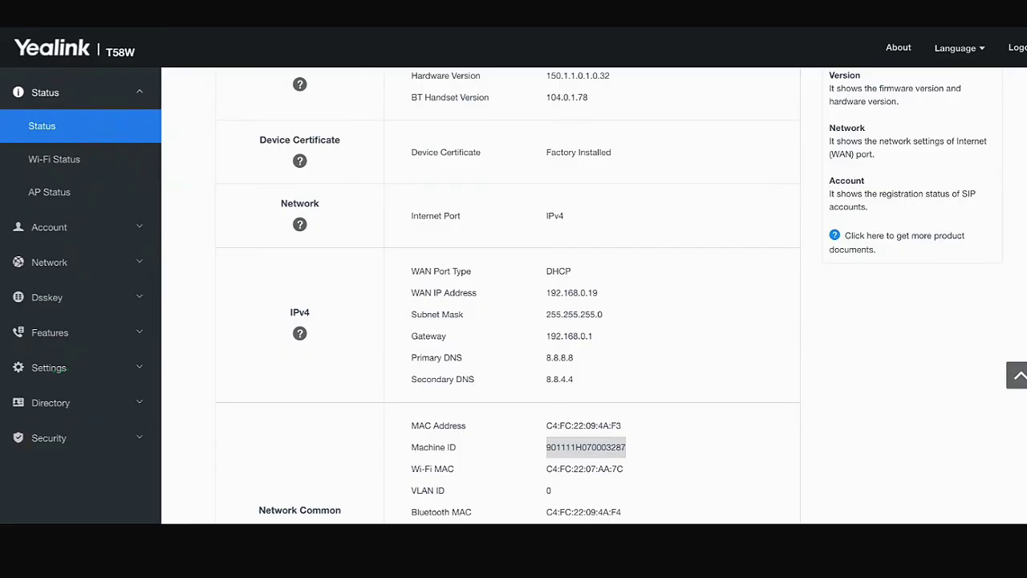
pyautogui.click(47, 368)
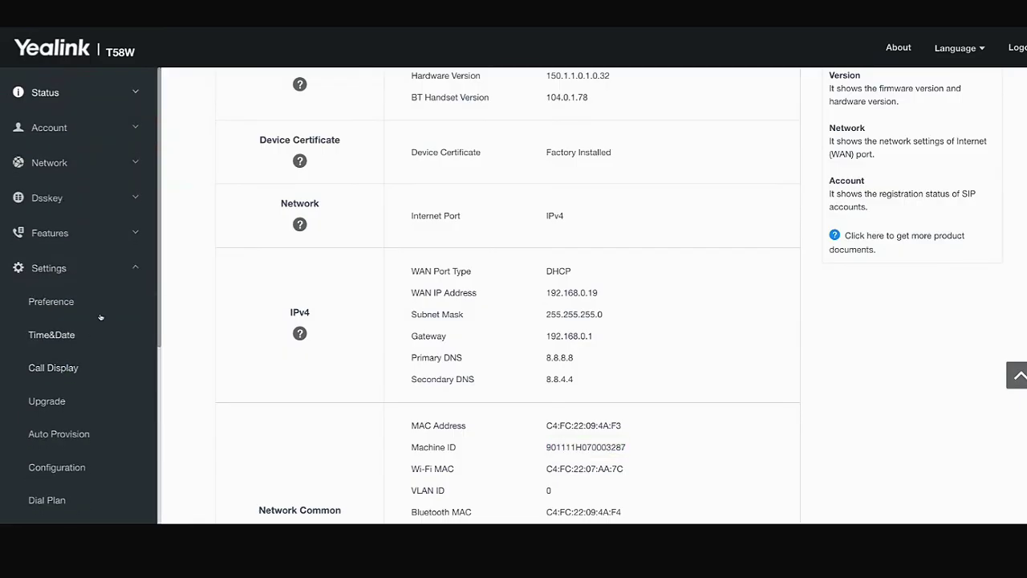
pyautogui.scroll(-1, 93, 332)
pyautogui.click(60, 390)
pyautogui.scroll(-2, 400, 346)
pyautogui.moveTo(230, 267); pyautogui.dragTo(323, 264)
pyautogui.click(449, 260)
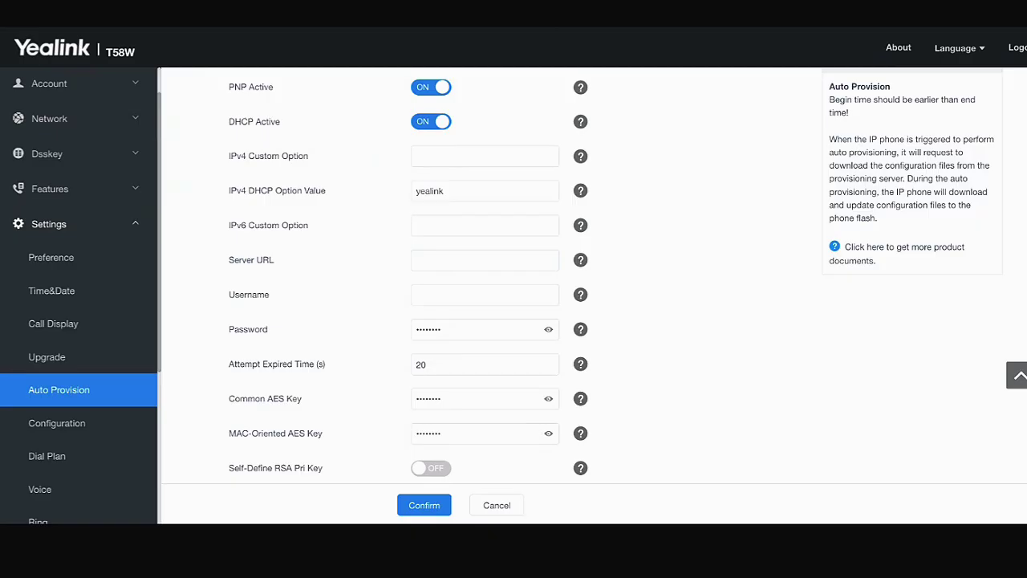
pyautogui.click(485, 260)
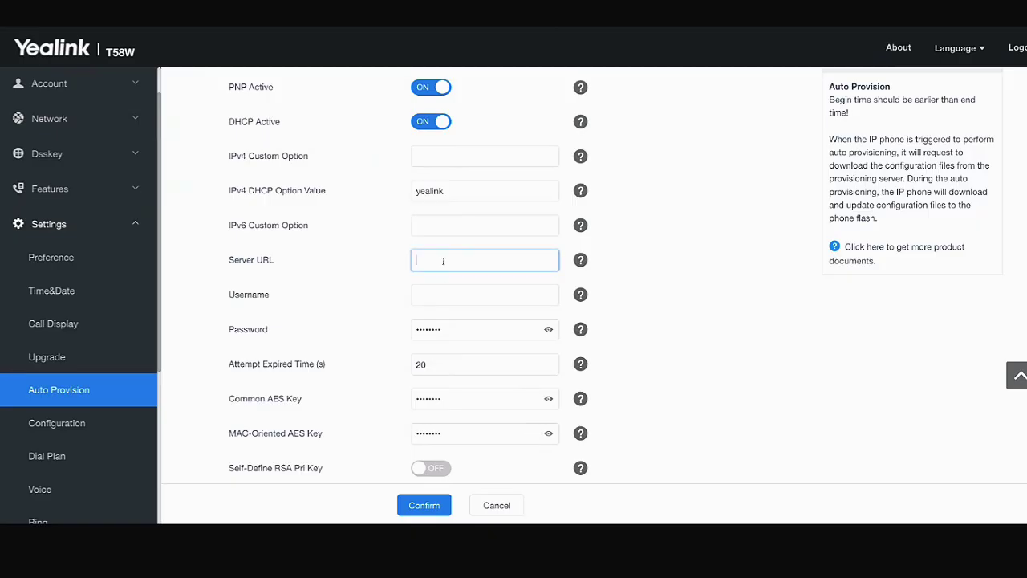
pyautogui.write('https://')
pyautogui.write('vodiatech.audiomercy.com')
pyautogui.moveTo(416, 260); pyautogui.dragTo(556, 258)
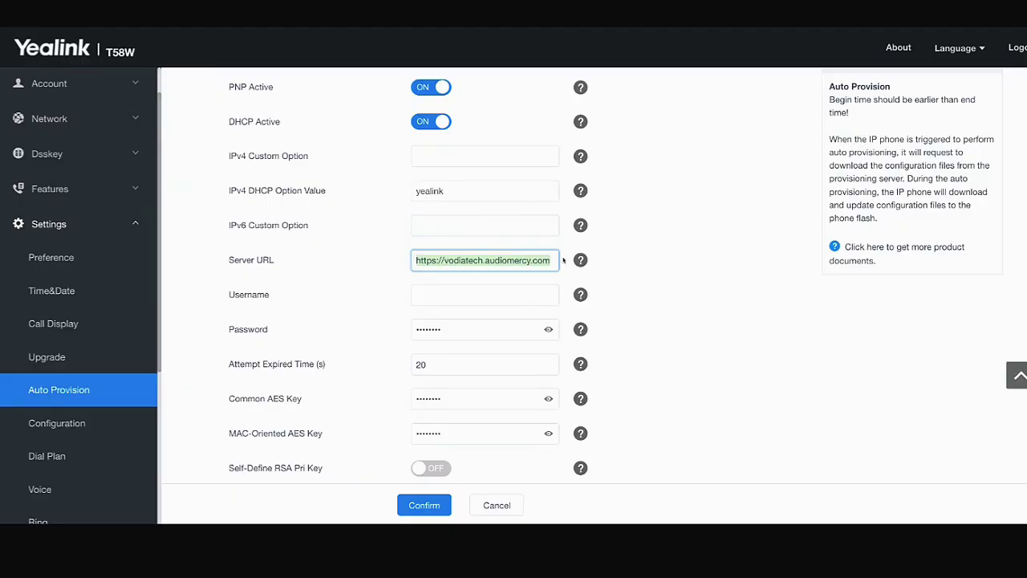
pyautogui.scroll(-8, 353, 437)
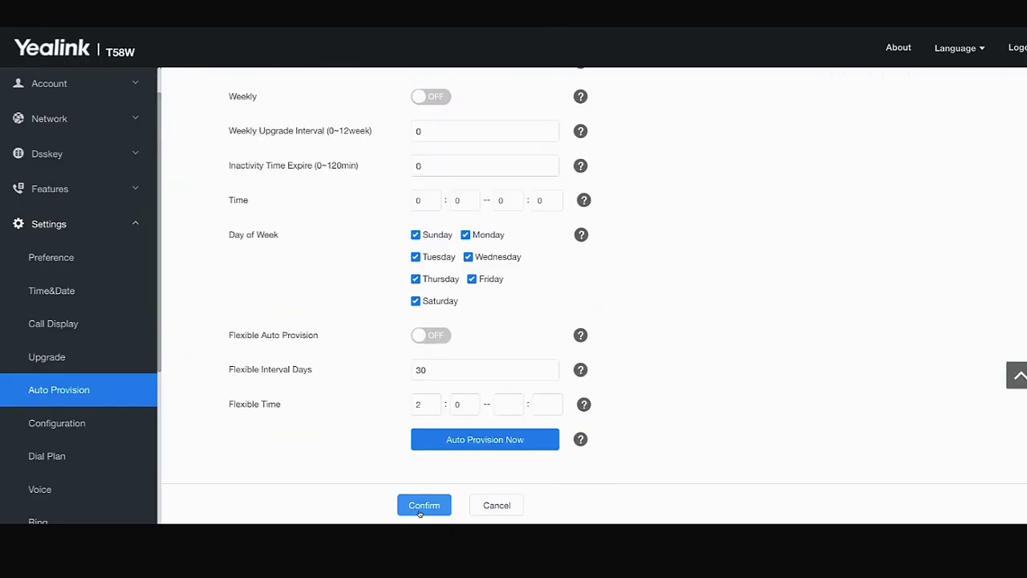
pyautogui.click(420, 511)
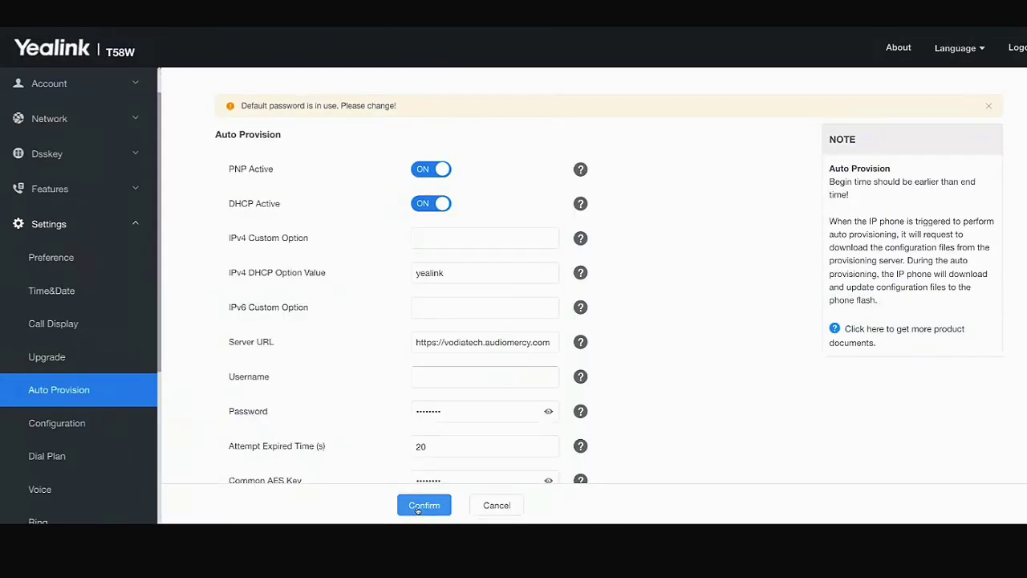
# - Run Auto Provision Now on the phone and confirm it
pyautogui.scroll(-3, 473, 394)
pyautogui.scroll(-6, 473, 394)
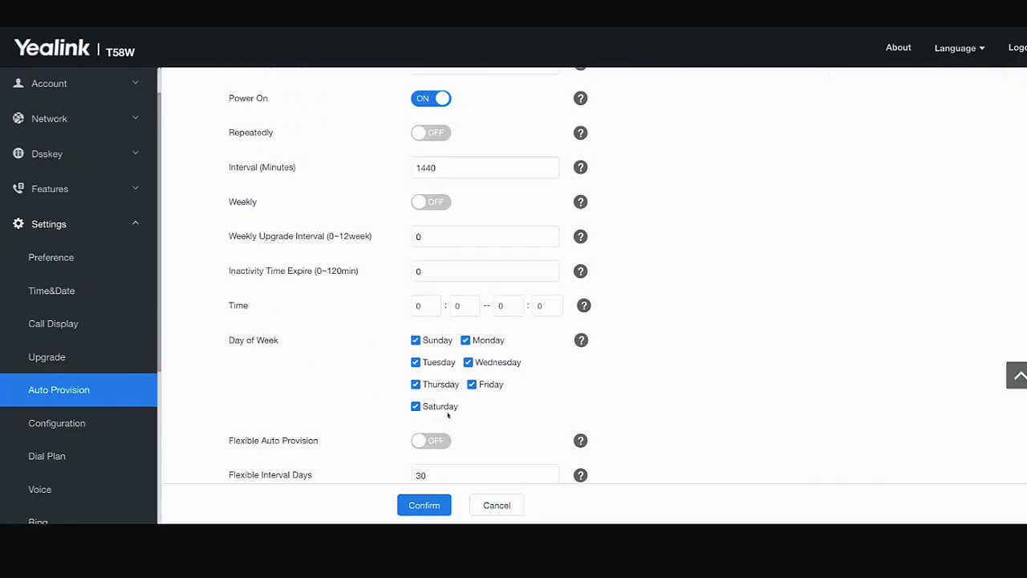
pyautogui.click(449, 425)
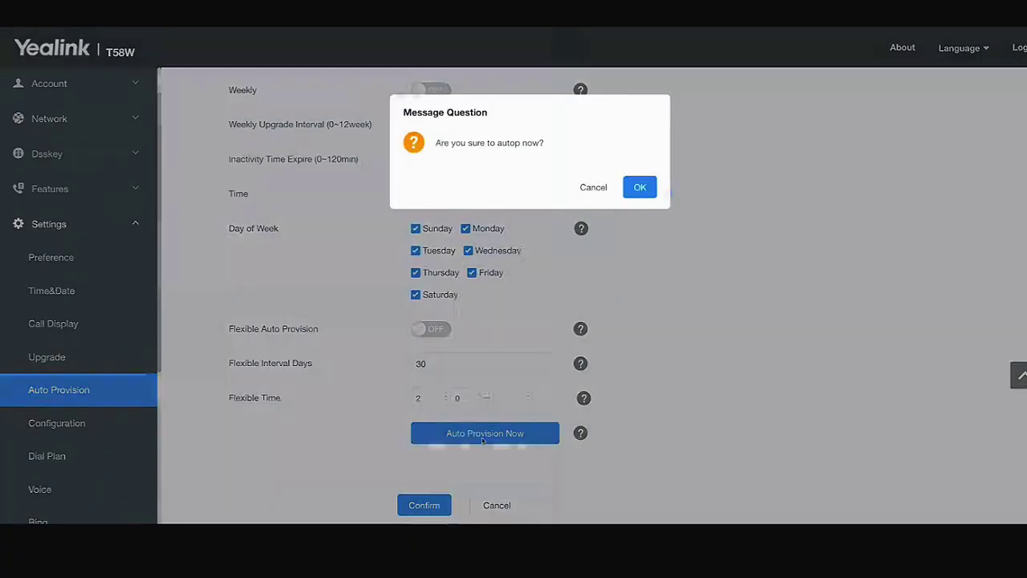
pyautogui.click(639, 189)
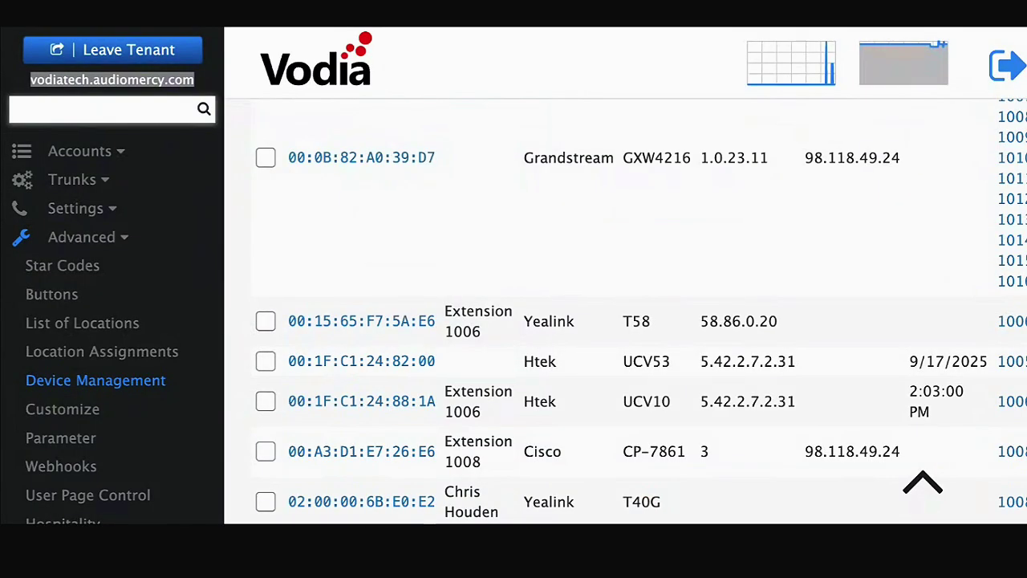
# - Show 1000 devices per page and open the provisioning log for C4:FC:22:09:4A:F3
pyautogui.scroll(10, 639, 325)
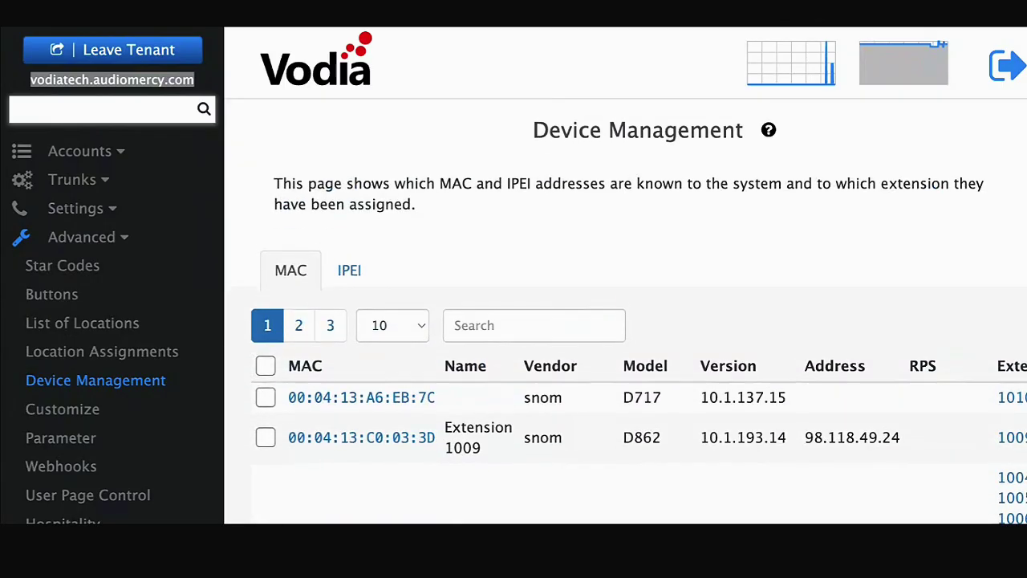
pyautogui.click(418, 333)
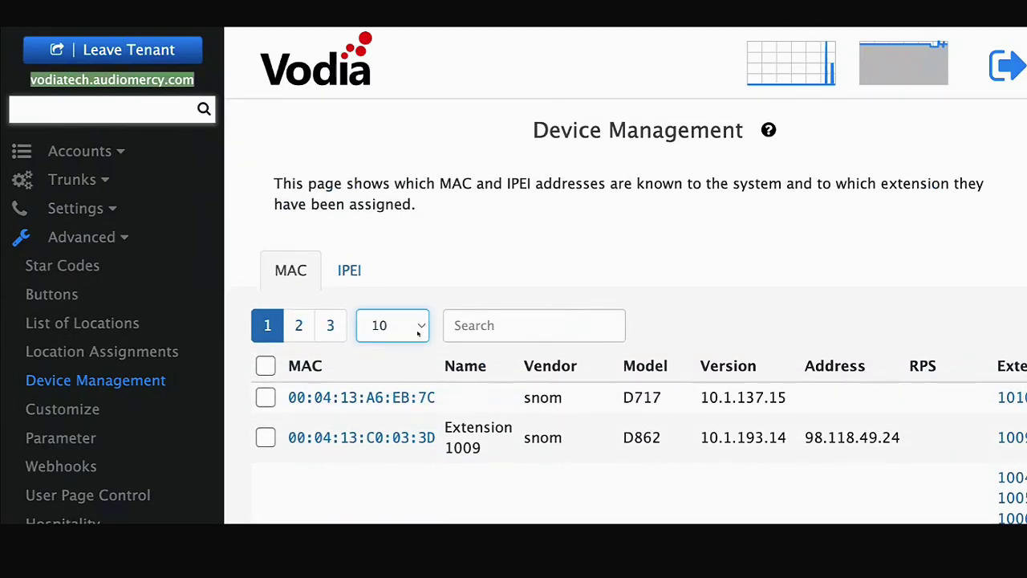
pyautogui.scroll(-15, 481, 329)
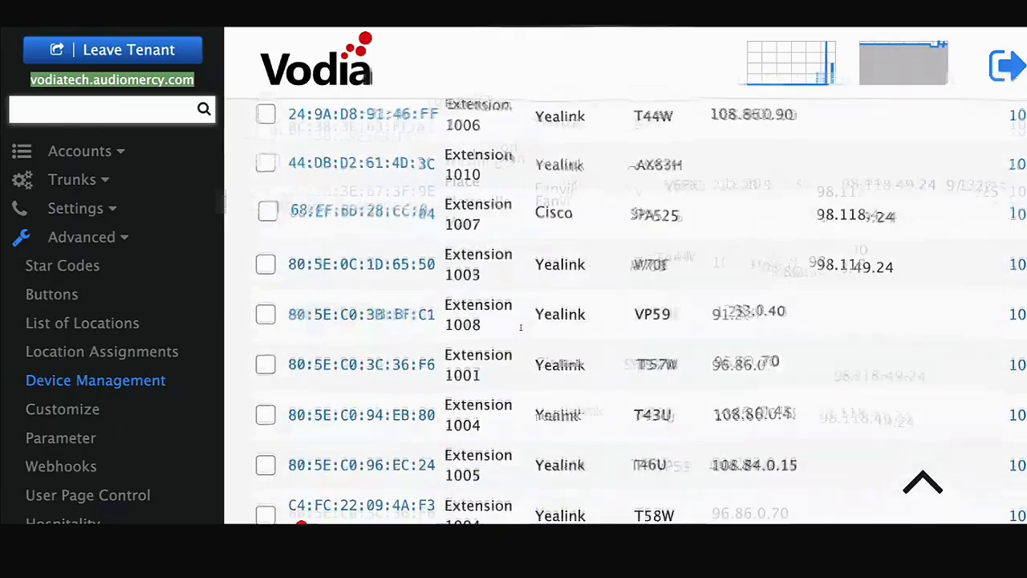
pyautogui.scroll(3, 298, 231)
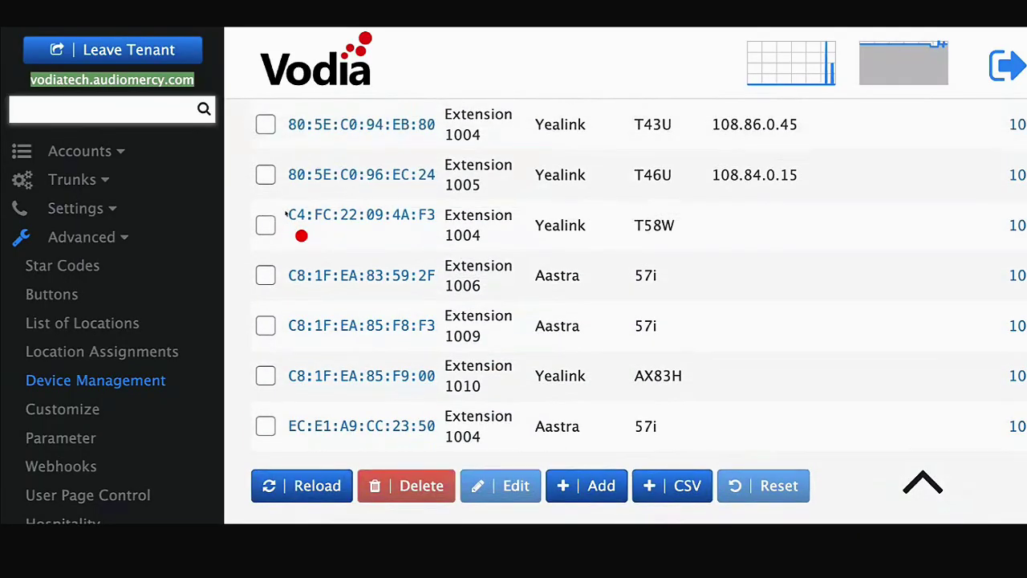
pyautogui.click(301, 228)
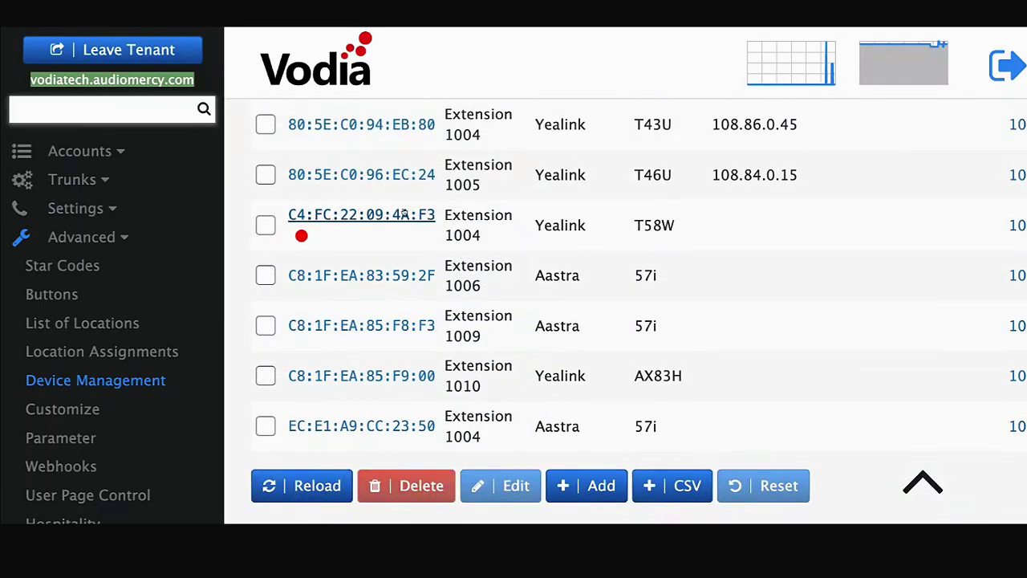
pyautogui.scroll(-3, 568, 236)
pyautogui.scroll(2, 567, 297)
pyautogui.scroll(-2, 567, 301)
pyautogui.scroll(-1, 566, 301)
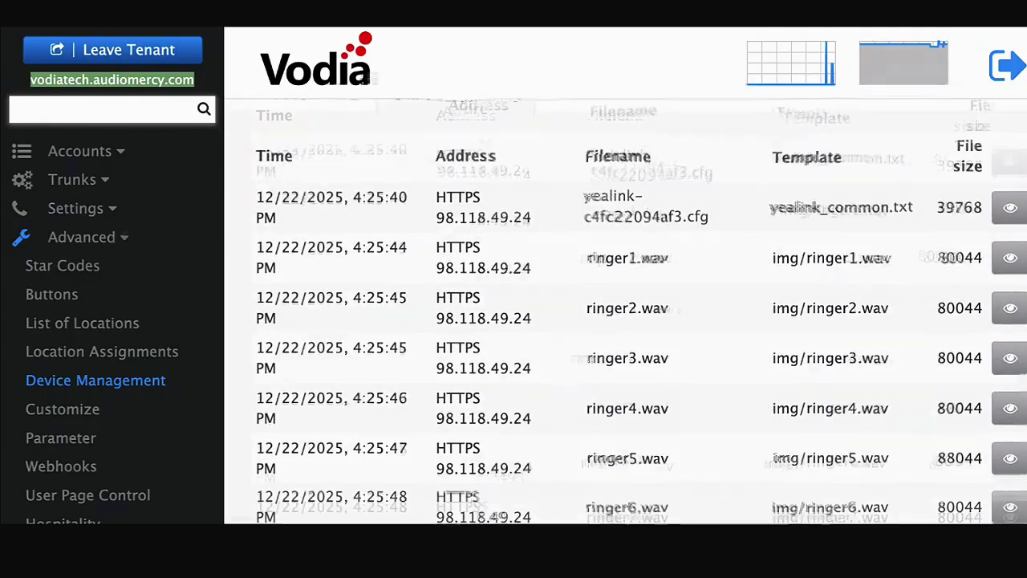
pyautogui.scroll(2, 566, 301)
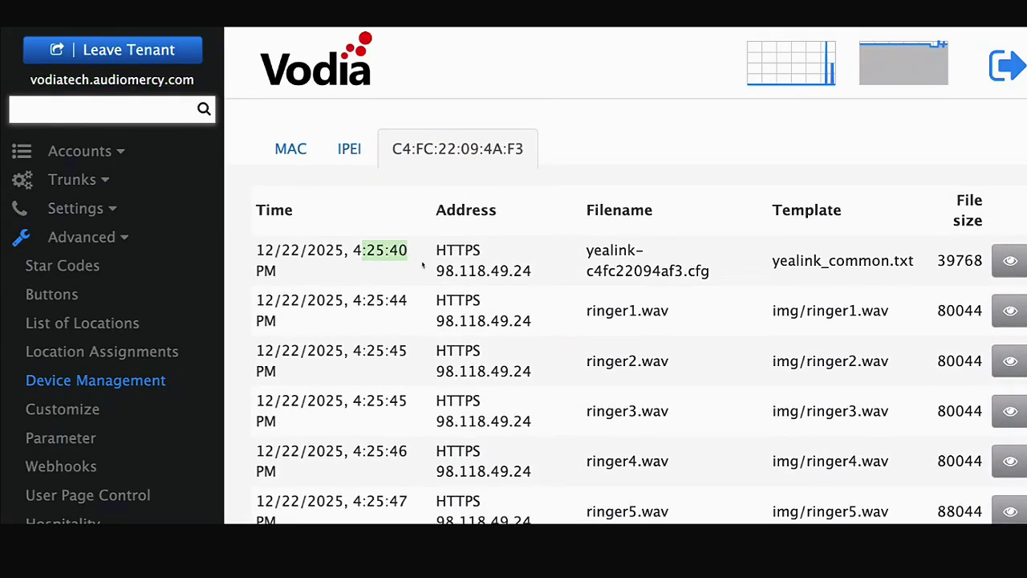
pyautogui.scroll(-1, 565, 342)
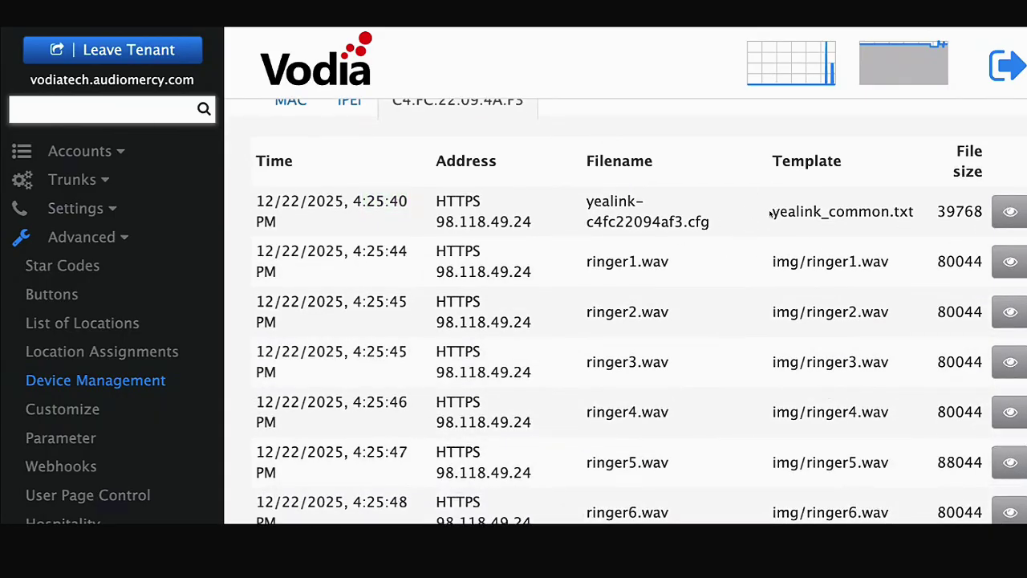
pyautogui.click(1009, 211)
pyautogui.scroll(-15, 607, 318)
pyautogui.scroll(-20, 607, 320)
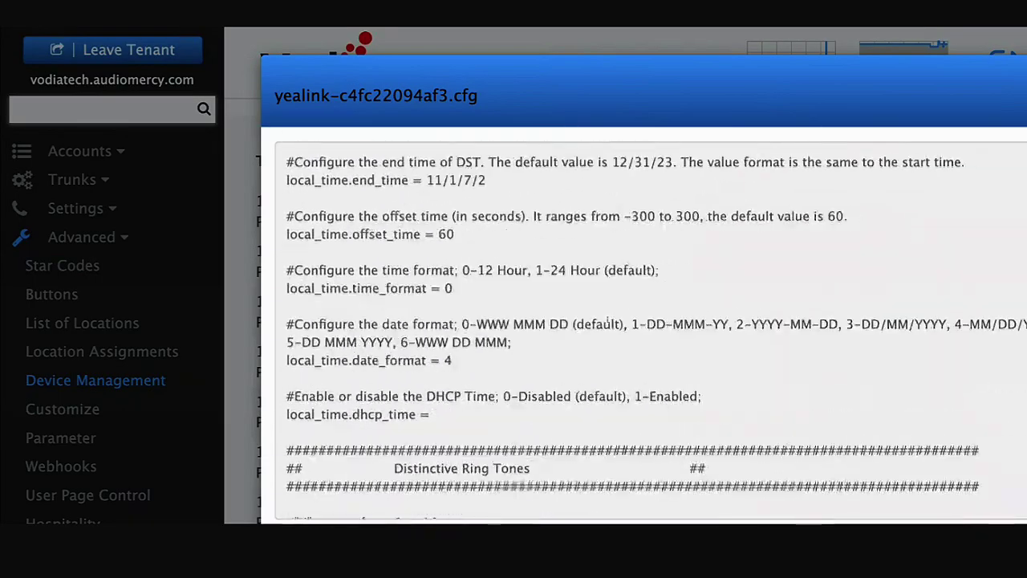
pyautogui.scroll(-10, 650, 328)
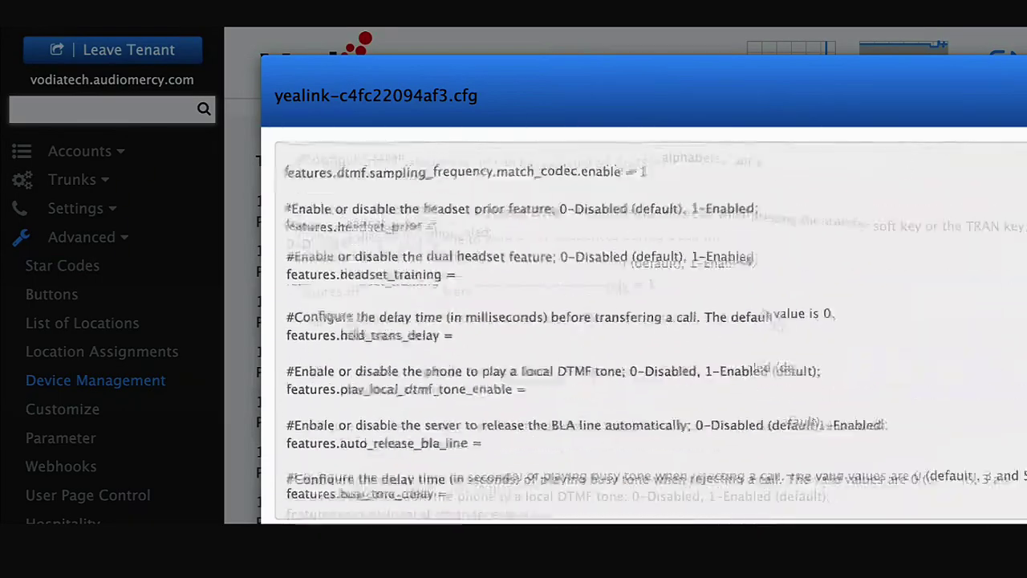
pyautogui.scroll(5, 650, 329)
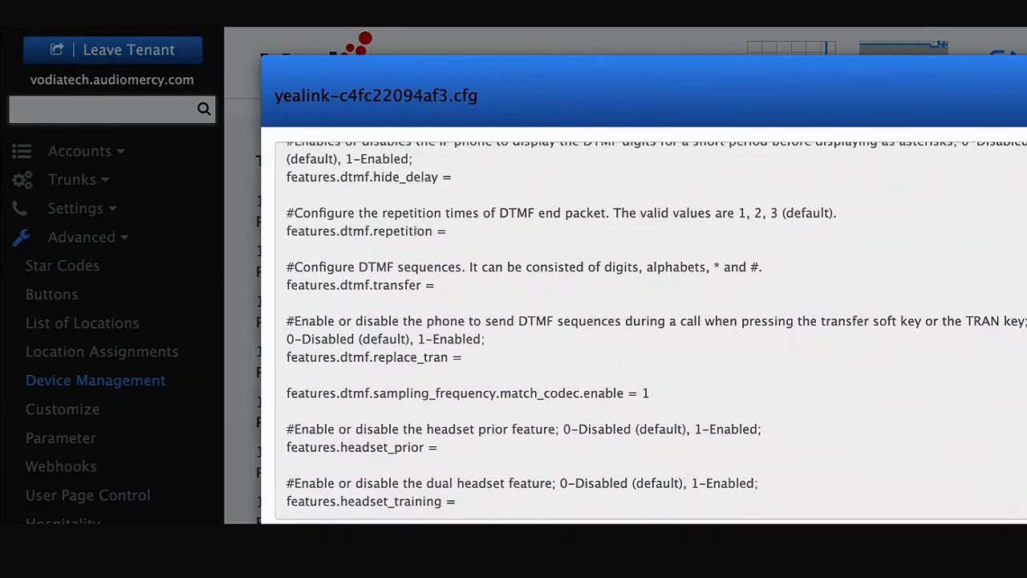
pyautogui.click(243, 254)
pyautogui.scroll(-8, 638, 262)
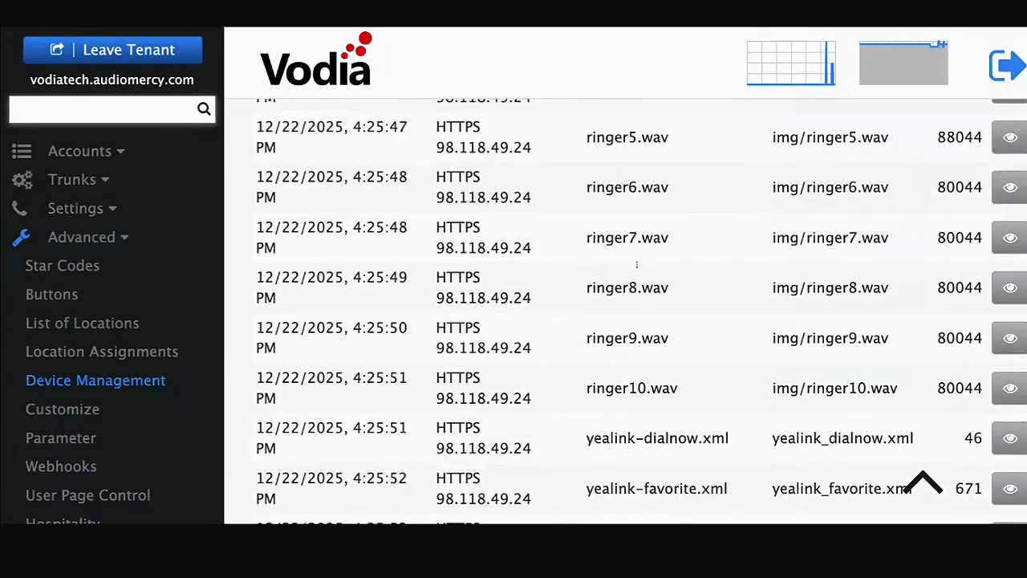
pyautogui.scroll(5, 638, 262)
pyautogui.scroll(-5, 638, 262)
pyautogui.scroll(7, 638, 263)
pyautogui.scroll(3, 638, 263)
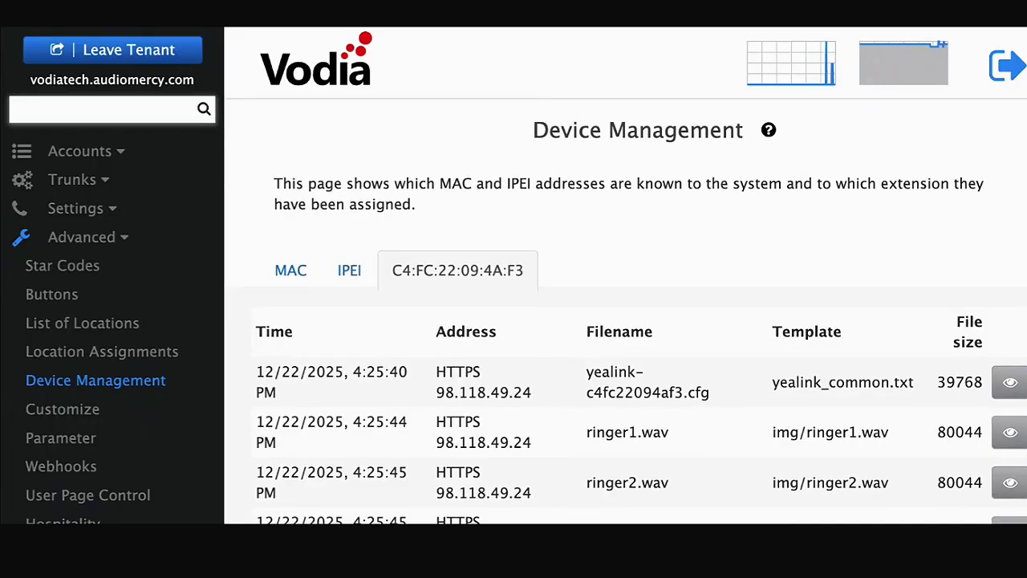
pyautogui.scroll(-9, 638, 340)
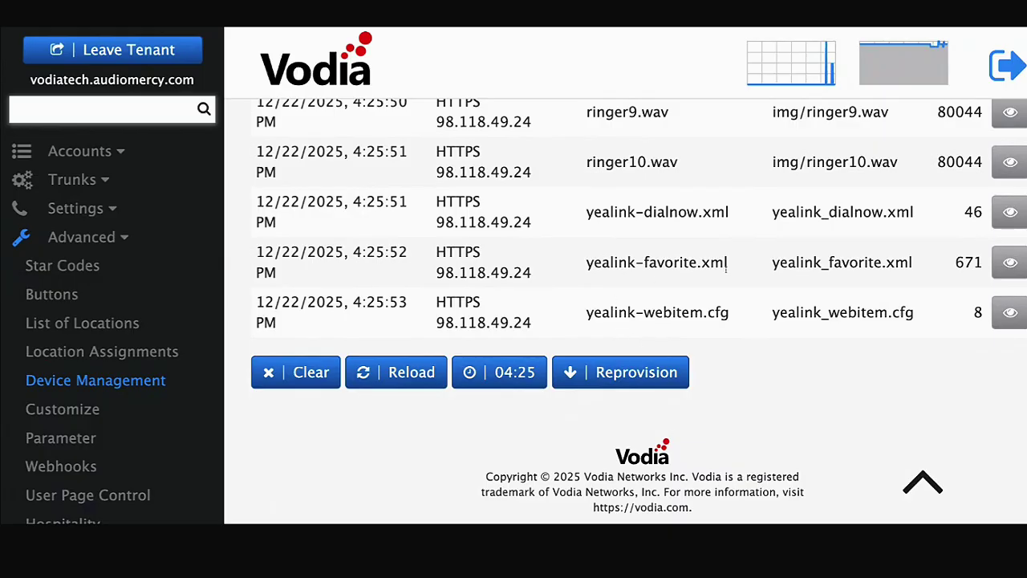
pyautogui.scroll(9, 688, 220)
pyautogui.scroll(-1, 650, 233)
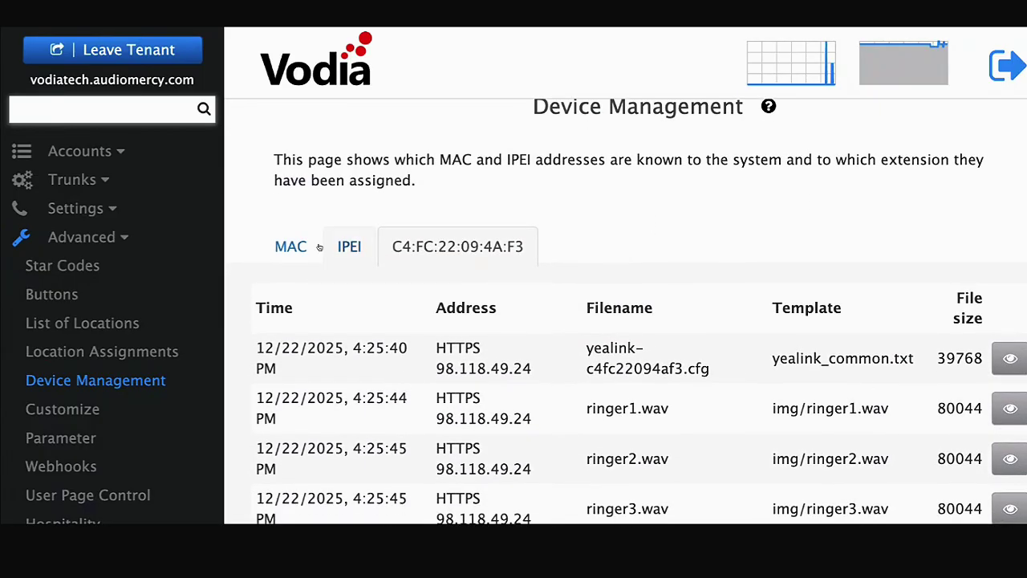
# - Return to the MAC list, then search 1004 in the sidebar to open that extension's settings
pyautogui.click(297, 250)
pyautogui.scroll(-5, 565, 362)
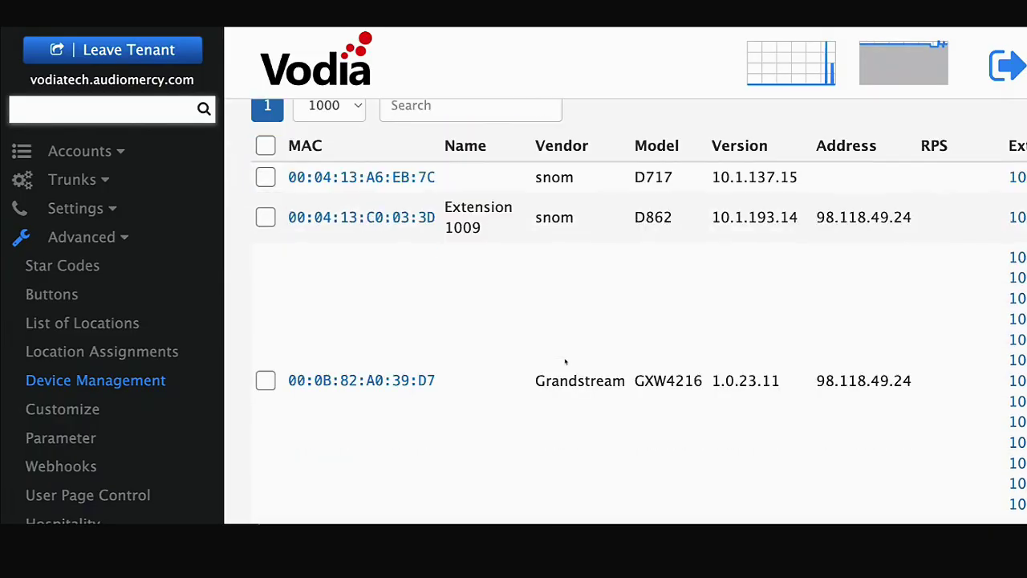
pyautogui.scroll(-10, 564, 362)
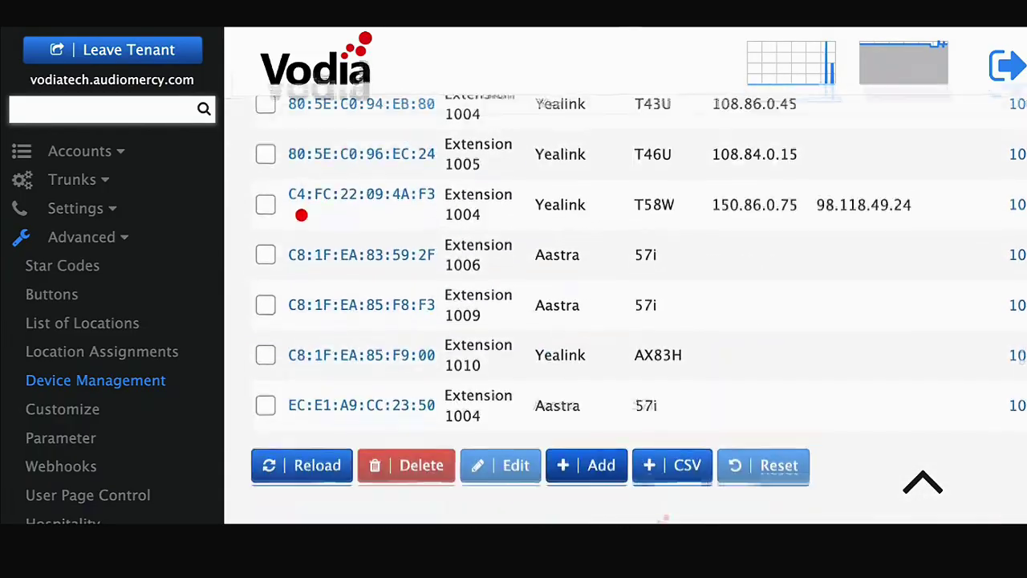
pyautogui.click(162, 117)
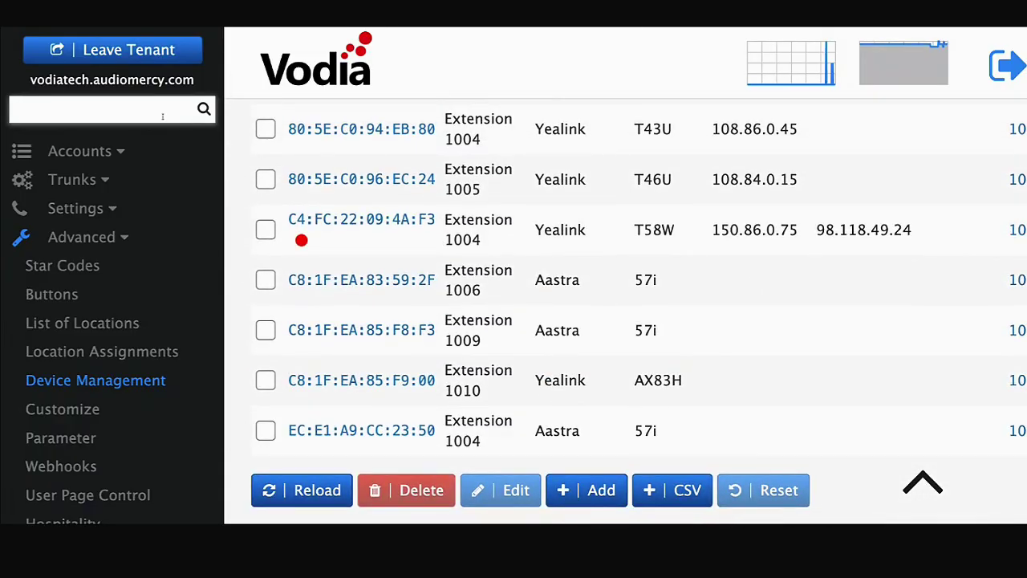
pyautogui.write('1004')
pyautogui.press('Return')
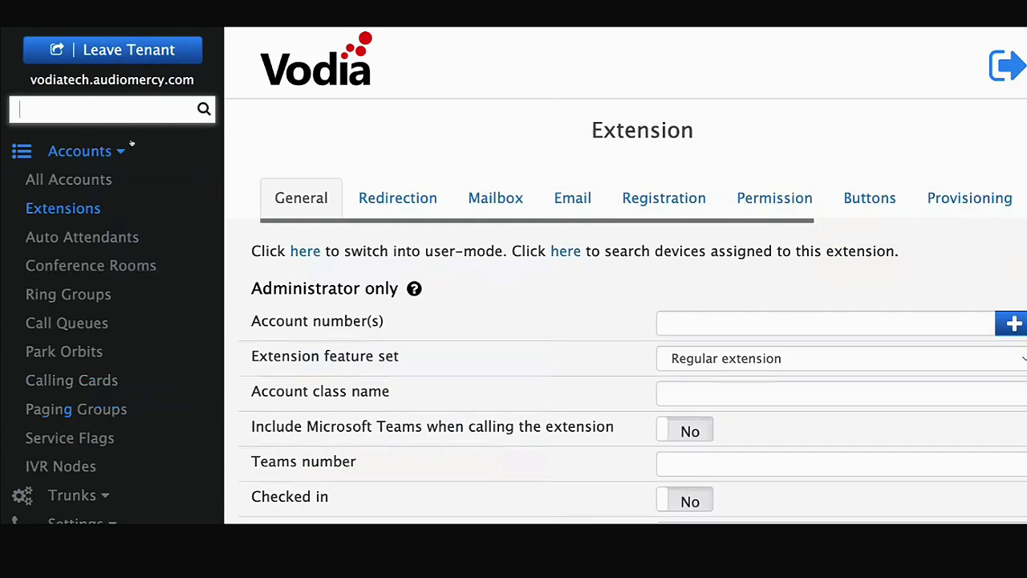
pyautogui.scroll(-8, 694, 308)
# - Set the type of line keys 2 through 7 to Extension
pyautogui.scroll(-2, 694, 309)
pyautogui.click(594, 207)
pyautogui.click(592, 240)
pyautogui.click(591, 249)
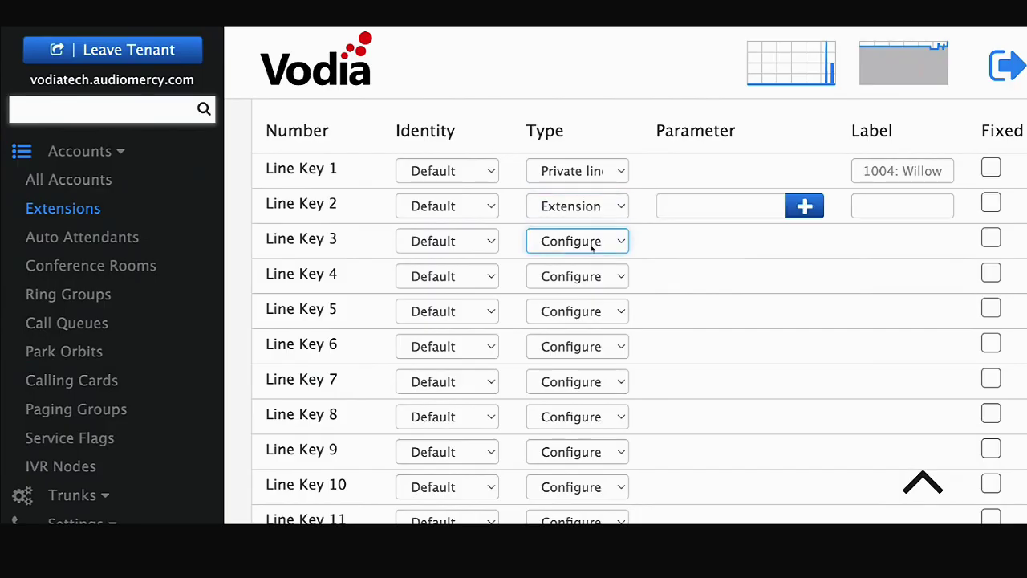
pyautogui.click(591, 248)
pyautogui.click(589, 276)
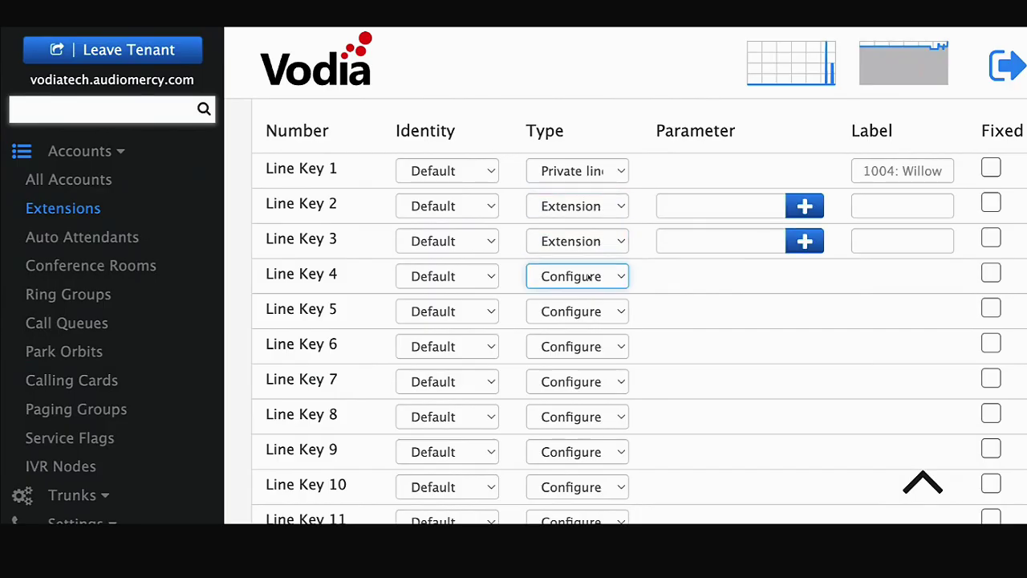
pyautogui.click(591, 284)
pyautogui.click(590, 311)
pyautogui.click(591, 319)
pyautogui.click(598, 347)
pyautogui.click(591, 354)
pyautogui.click(588, 382)
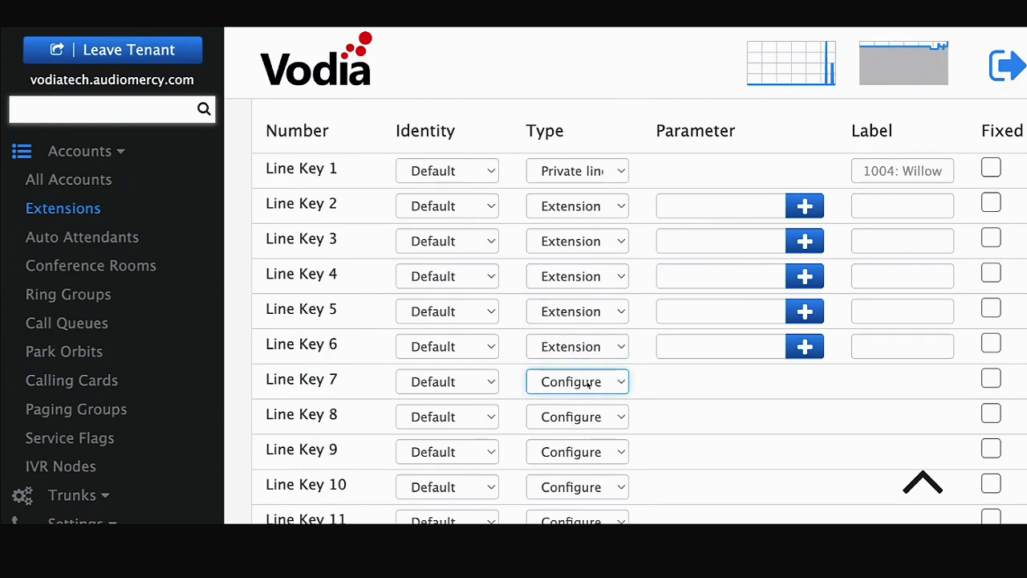
pyautogui.click(591, 390)
# - Assign extension 1004 to line key 2 and zoom the page out
pyautogui.click(805, 206)
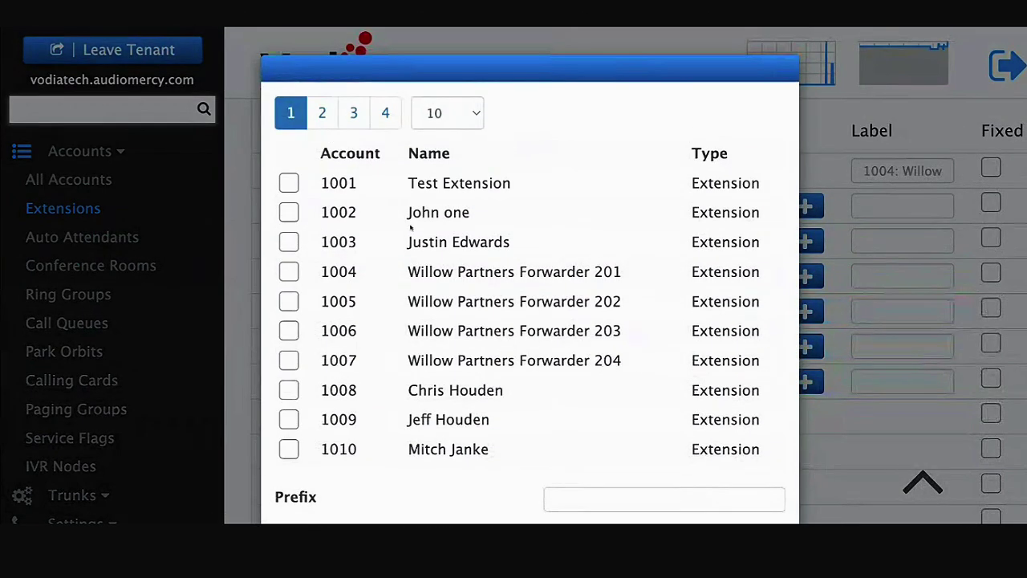
pyautogui.click(289, 273)
pyautogui.scroll(-3, 679, 321)
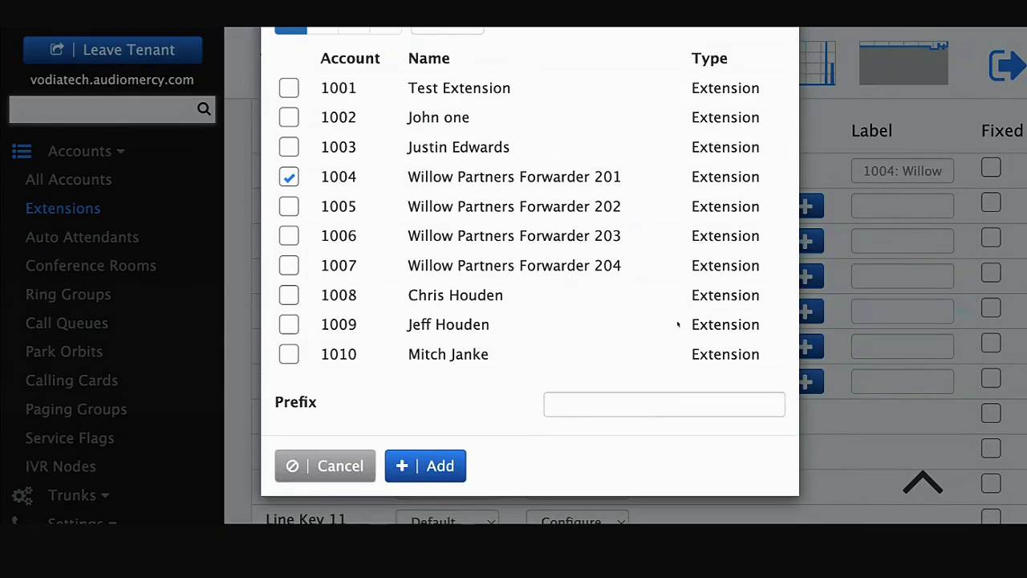
pyautogui.click(426, 466)
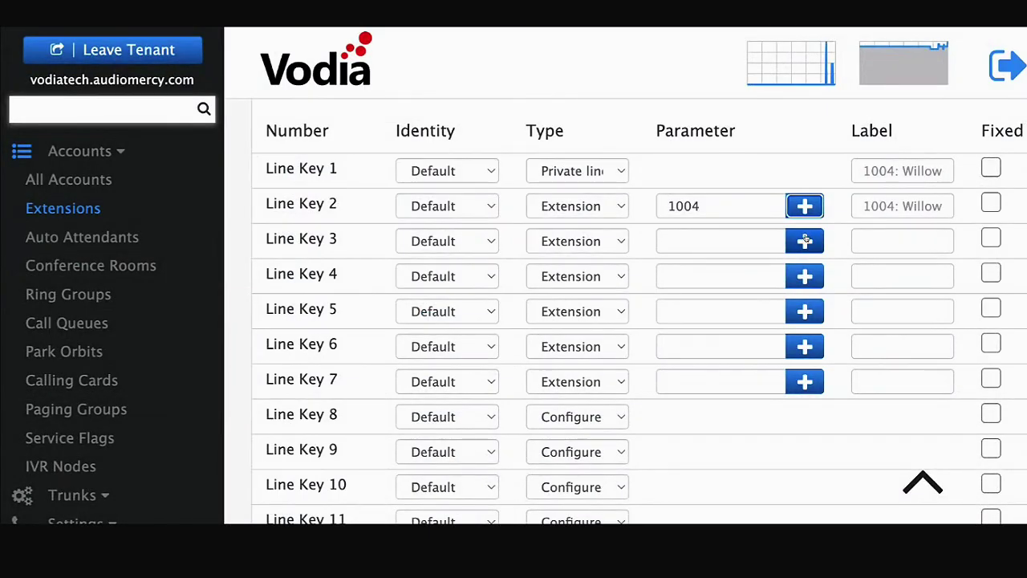
pyautogui.hotkey('ctrl', '-')
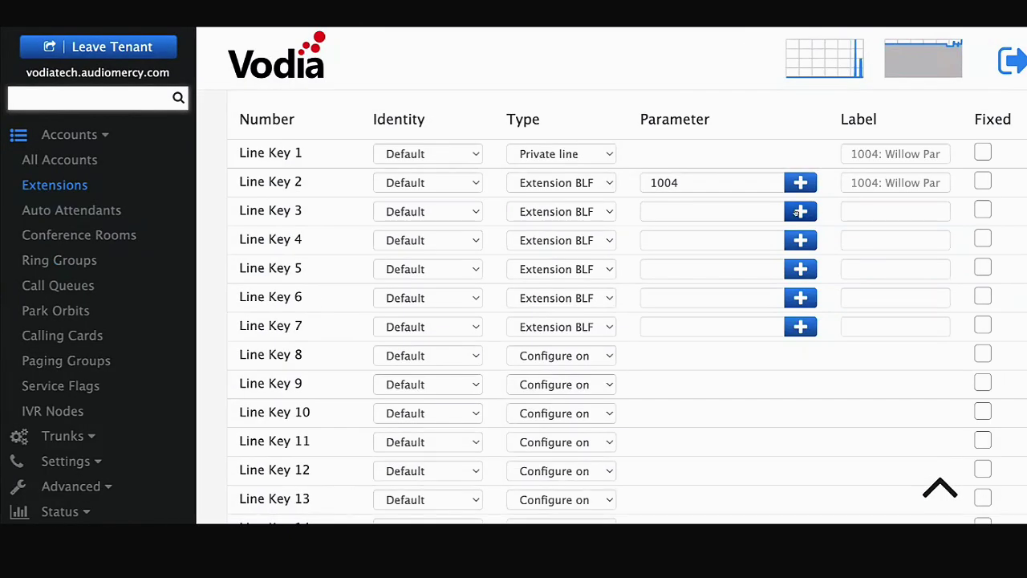
pyautogui.click(802, 212)
# - Assign extensions 1005, 1006 and 1007 to line keys 3, 4 and 5
pyautogui.click(470, 493)
pyautogui.click(800, 240)
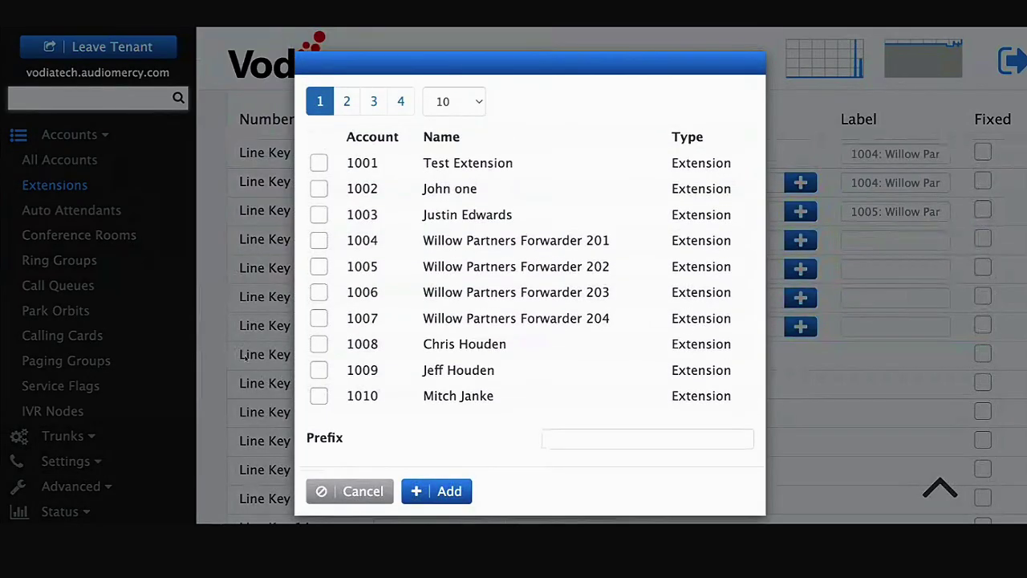
pyautogui.click(318, 292)
pyautogui.click(437, 491)
pyautogui.click(799, 269)
pyautogui.click(319, 318)
pyautogui.click(446, 491)
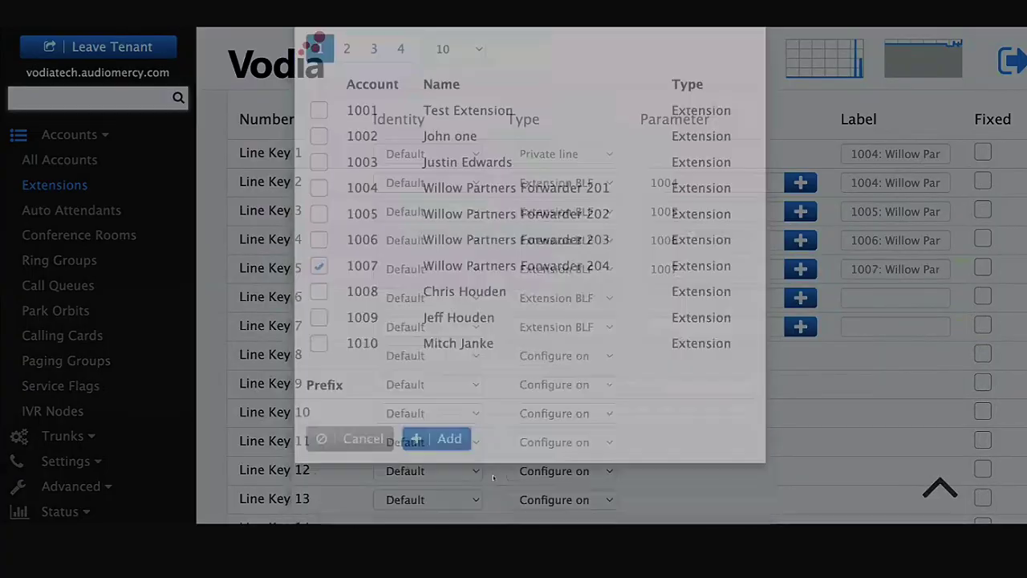
# - Make line key 6 park orbit 444 and line key 7 call queue 301
pyautogui.click(535, 298)
pyautogui.click(800, 298)
pyautogui.click(318, 163)
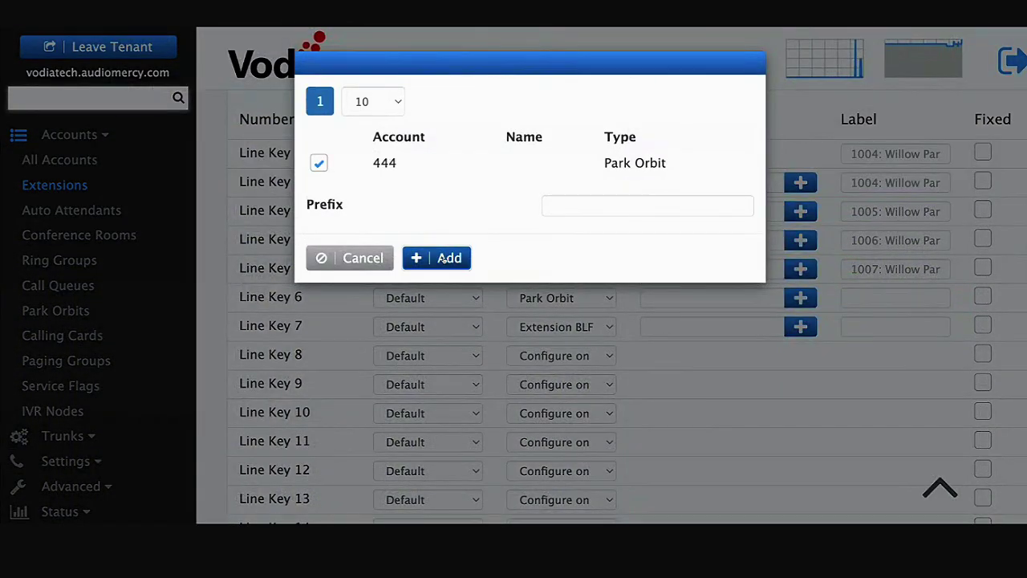
pyautogui.click(444, 258)
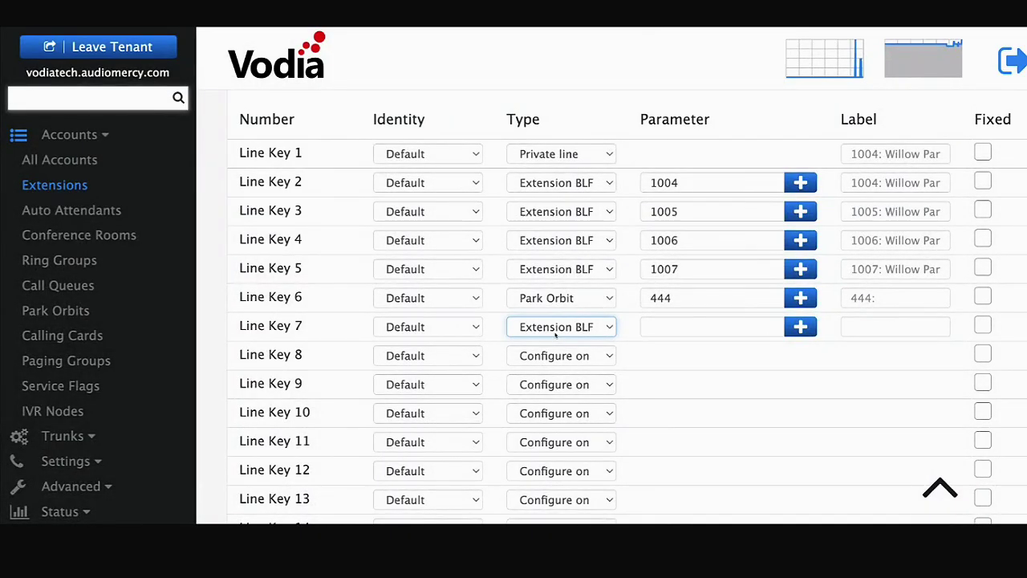
pyautogui.click(562, 326)
pyautogui.click(799, 326)
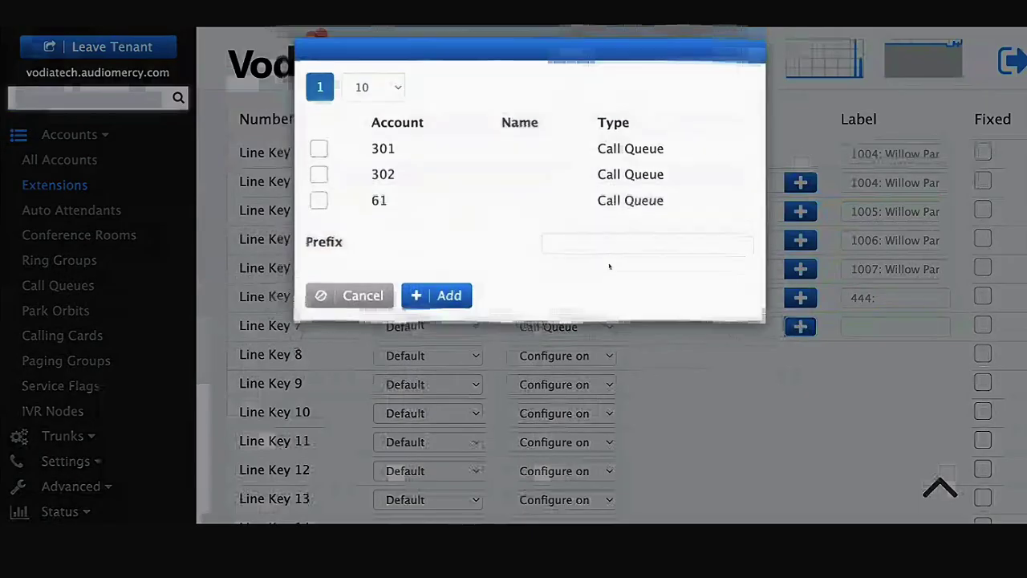
pyautogui.click(318, 163)
pyautogui.click(437, 309)
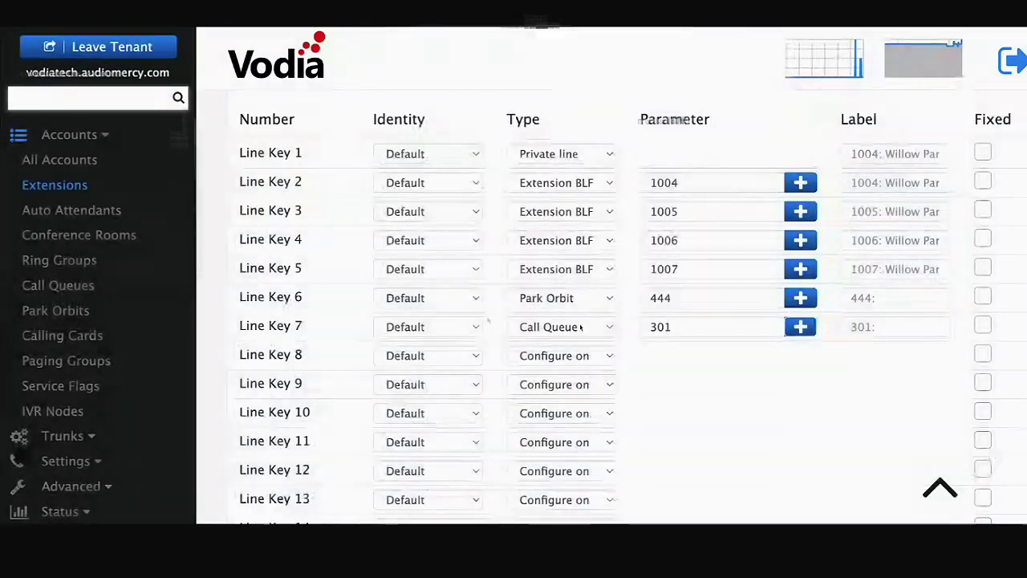
# - Save the line key assignments
pyautogui.scroll(-5, 651, 347)
pyautogui.scroll(-4, 650, 348)
pyautogui.scroll(6, 651, 347)
pyautogui.scroll(-5, 650, 348)
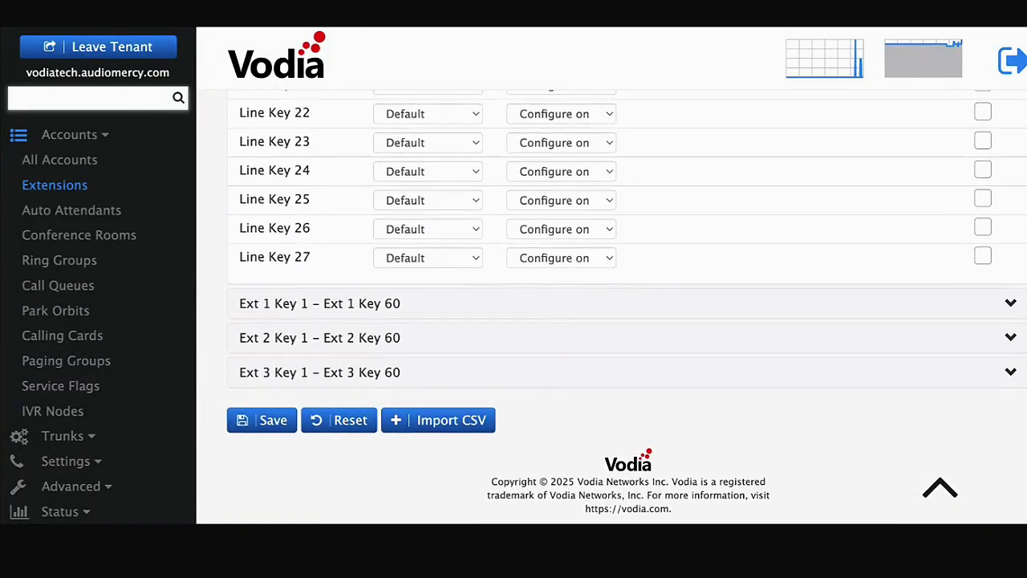
pyautogui.click(266, 422)
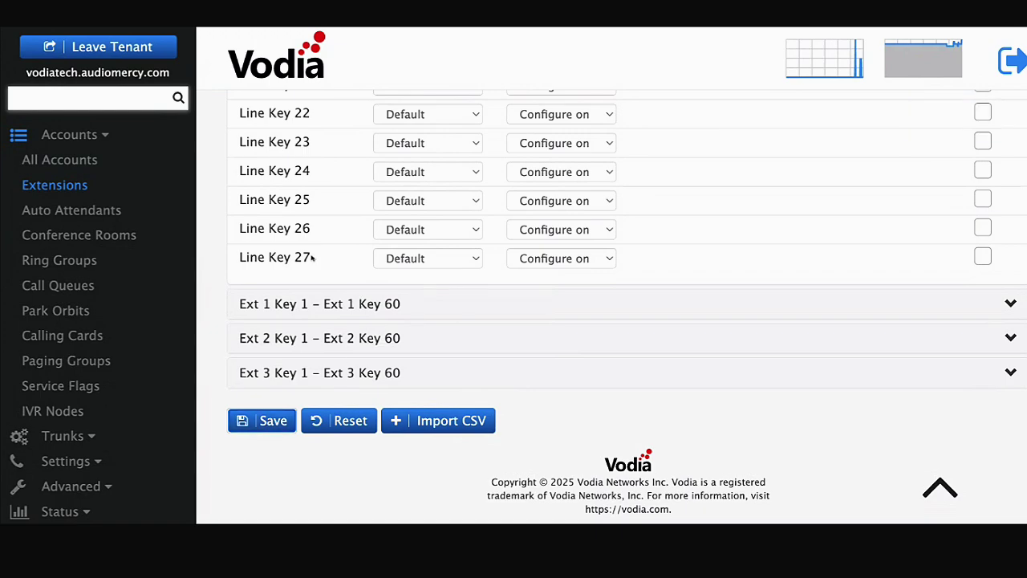
# - Go to Advanced > Device Management in the sidebar
pyautogui.click(86, 459)
pyautogui.click(90, 414)
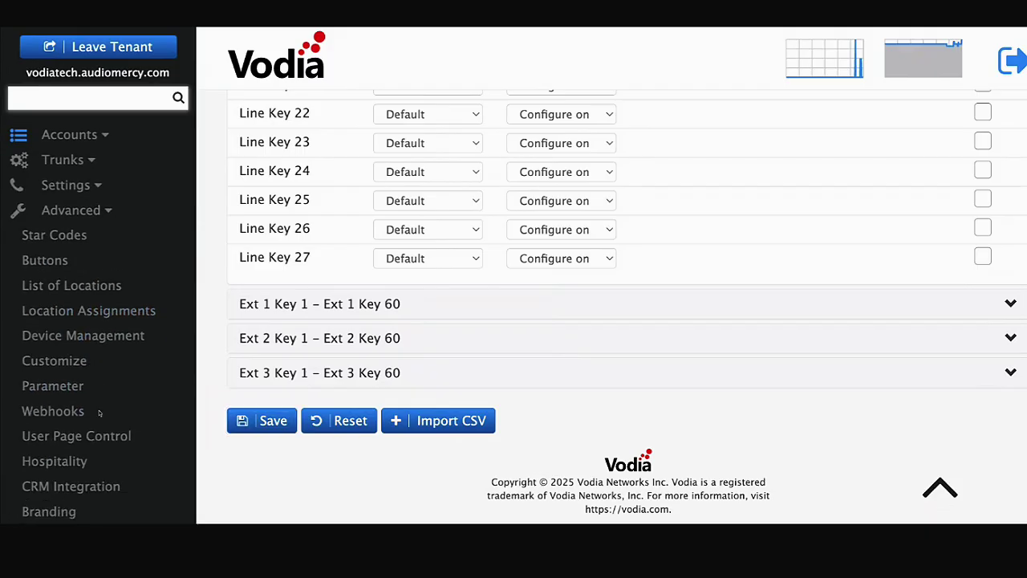
pyautogui.click(82, 335)
pyautogui.scroll(-5, 494, 355)
pyautogui.scroll(10, 494, 355)
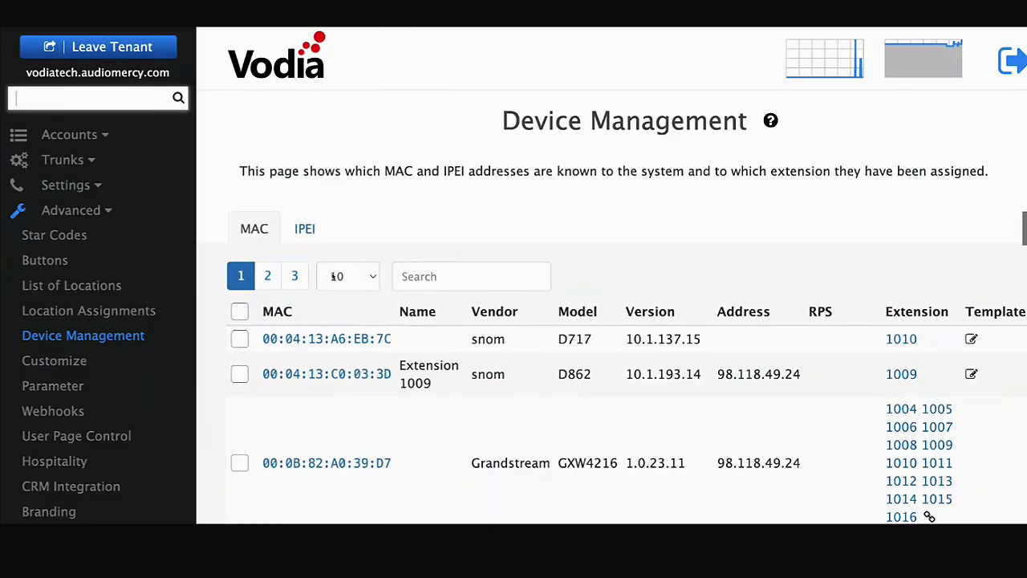
pyautogui.scroll(-10, 332, 276)
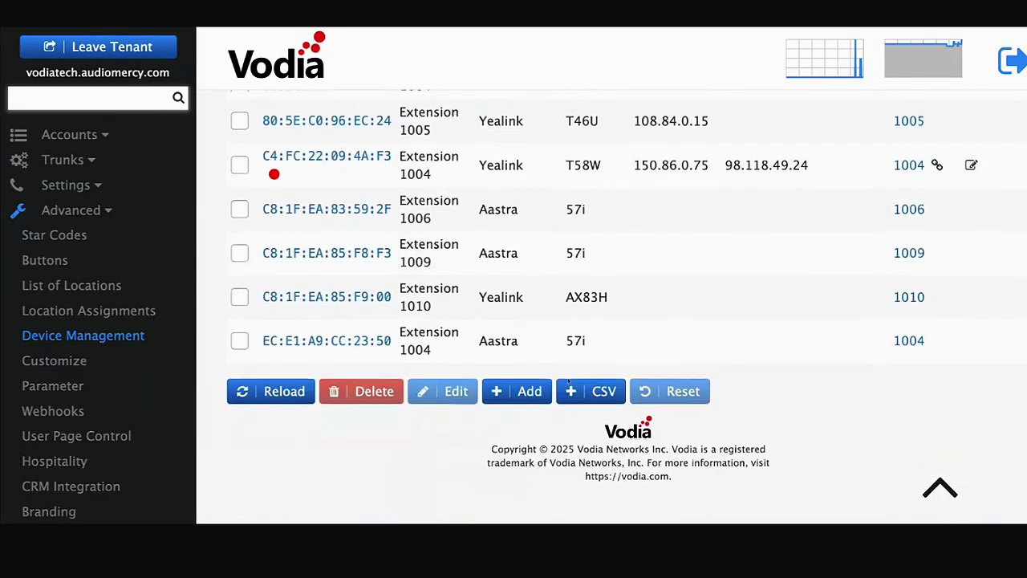
# - Open the T58W's provisioning file log and view yealink-c4fc22094af3.cfg
pyautogui.click(323, 192)
pyautogui.scroll(-5, 695, 318)
pyautogui.scroll(-3, 694, 317)
pyautogui.scroll(10, 695, 318)
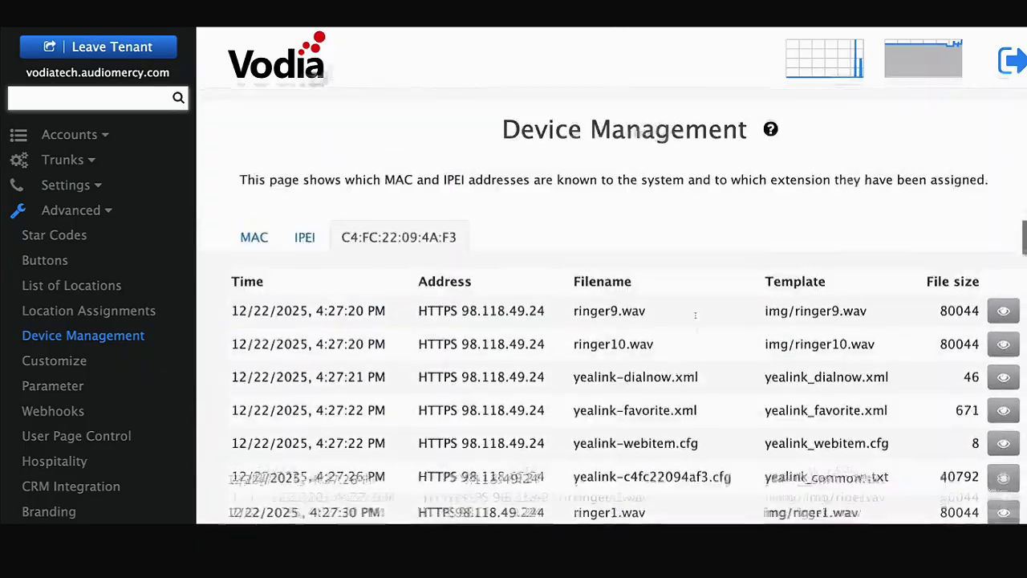
pyautogui.scroll(-4, 694, 317)
pyautogui.scroll(-5, 695, 318)
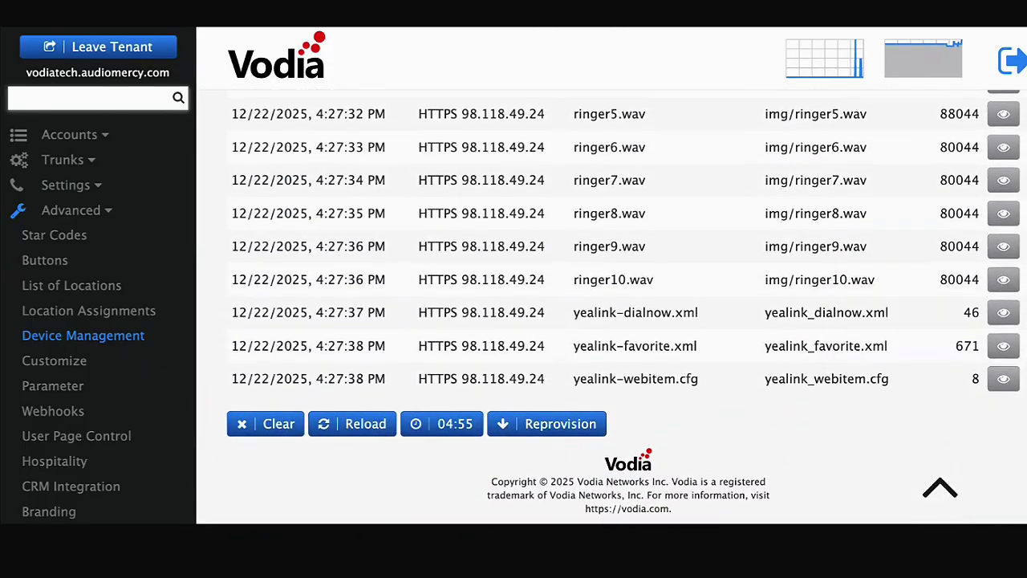
pyautogui.scroll(2, 695, 318)
pyautogui.scroll(3, 610, 305)
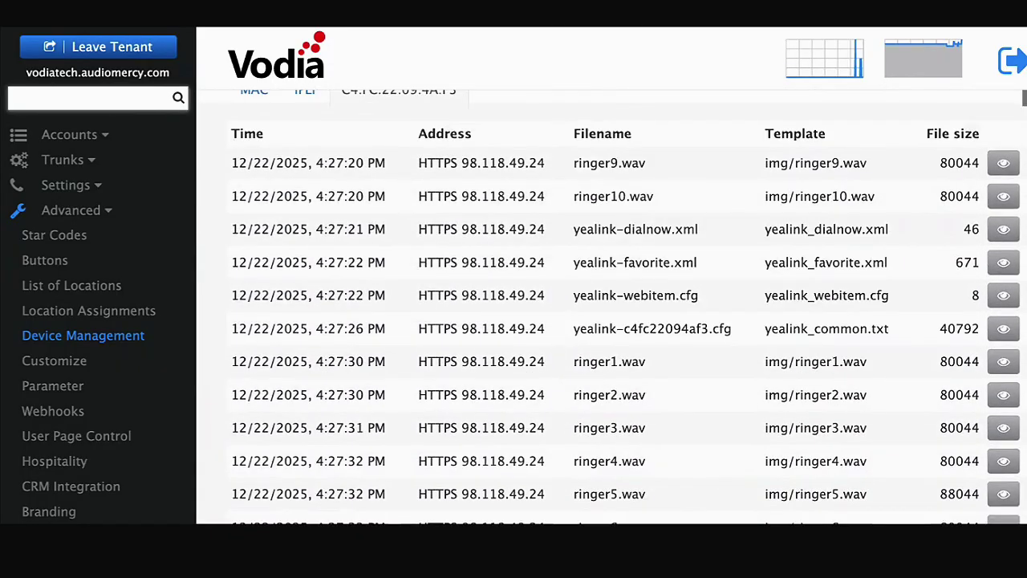
pyautogui.scroll(2, 609, 305)
pyautogui.scroll(-2, 610, 305)
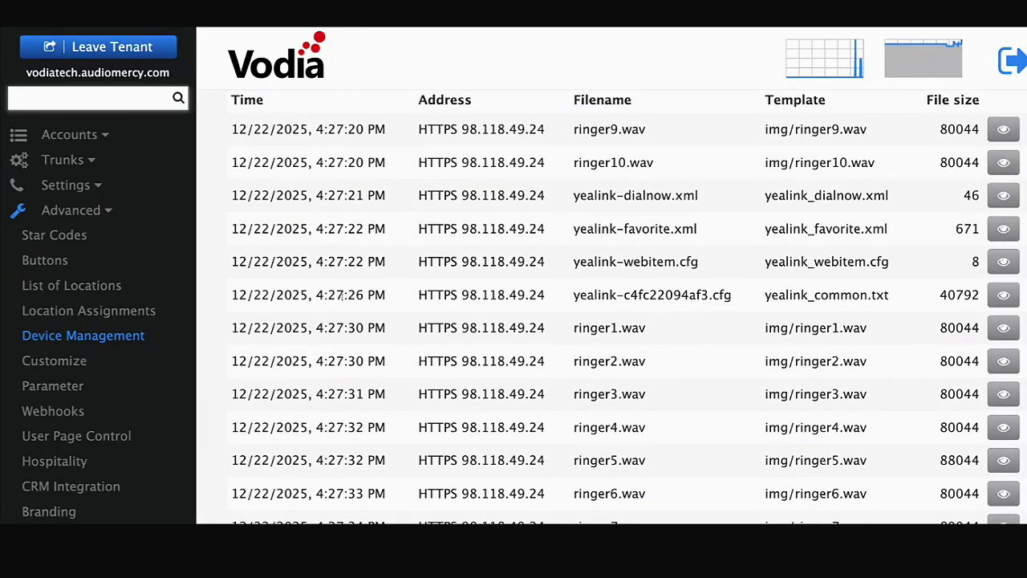
pyautogui.click(798, 294)
# - Scroll through the config file and select the outbound port value 5061
pyautogui.scroll(-20, 510, 317)
pyautogui.scroll(-20, 510, 316)
pyautogui.scroll(-20, 648, 297)
pyautogui.scroll(-20, 648, 297)
pyautogui.scroll(2, 648, 297)
pyautogui.scroll(-8, 647, 297)
pyautogui.scroll(6, 648, 296)
pyautogui.scroll(3, 647, 297)
pyautogui.doubleClick(465, 382)
# - Check linekey.2–7 (1004–1007, park 444 type 10, queue 301), then close the file
pyautogui.scroll(-5, 536, 341)
pyautogui.scroll(-15, 536, 341)
pyautogui.scroll(-20, 647, 297)
pyautogui.scroll(-20, 647, 297)
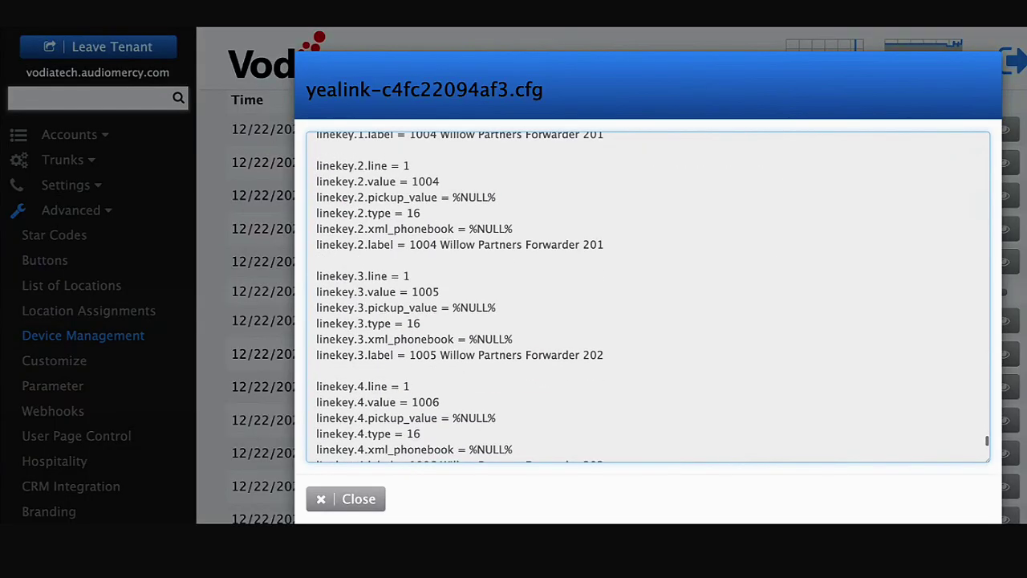
pyautogui.scroll(1, 648, 297)
pyautogui.scroll(-3, 647, 297)
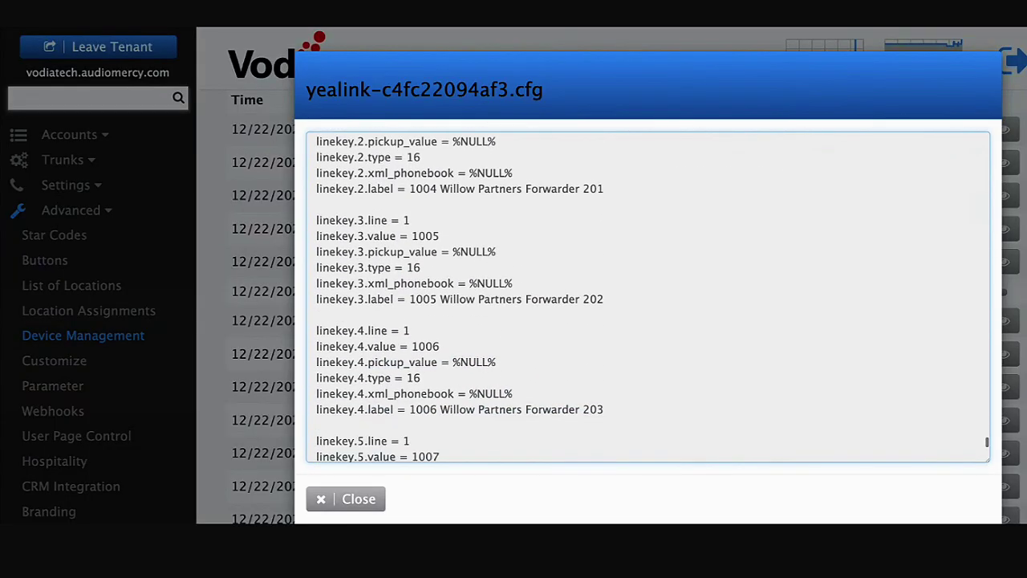
pyautogui.scroll(-7, 647, 296)
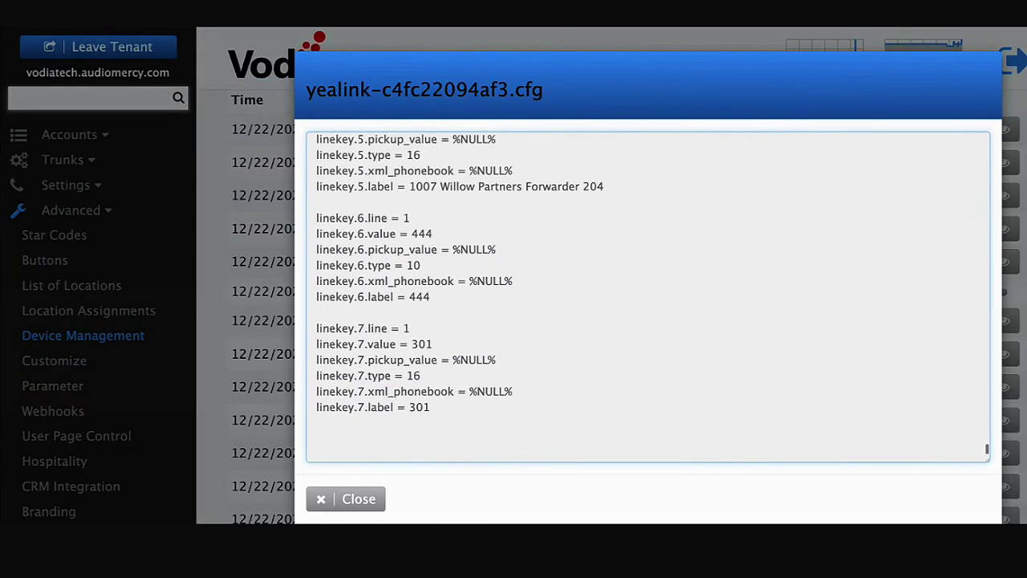
pyautogui.scroll(-1, 648, 289)
pyautogui.scroll(2, 647, 272)
pyautogui.scroll(-1, 526, 341)
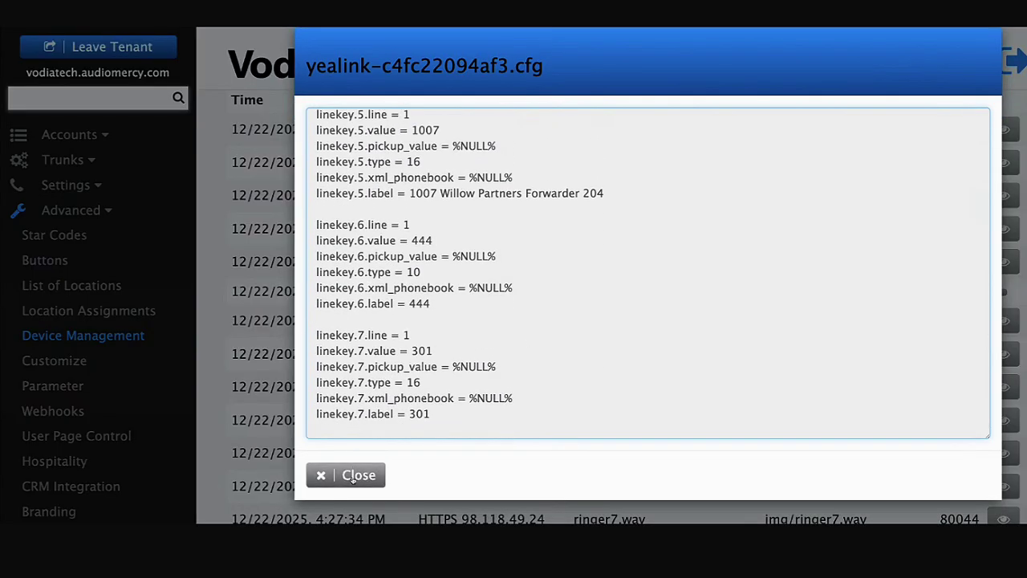
pyautogui.click(353, 476)
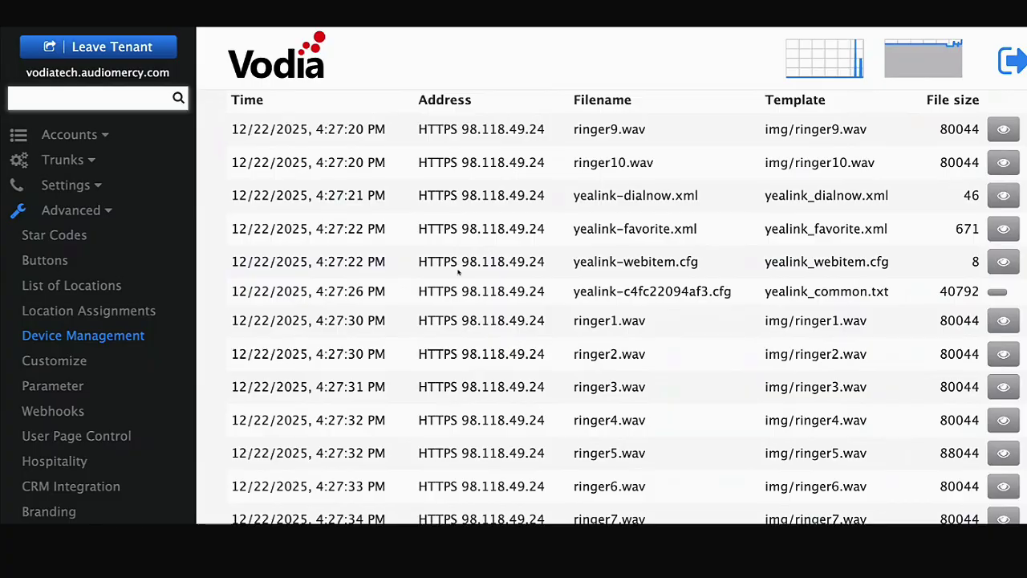
# - Open Status > Registrations and move to the second page of registrations
pyautogui.scroll(-1, 173, 360)
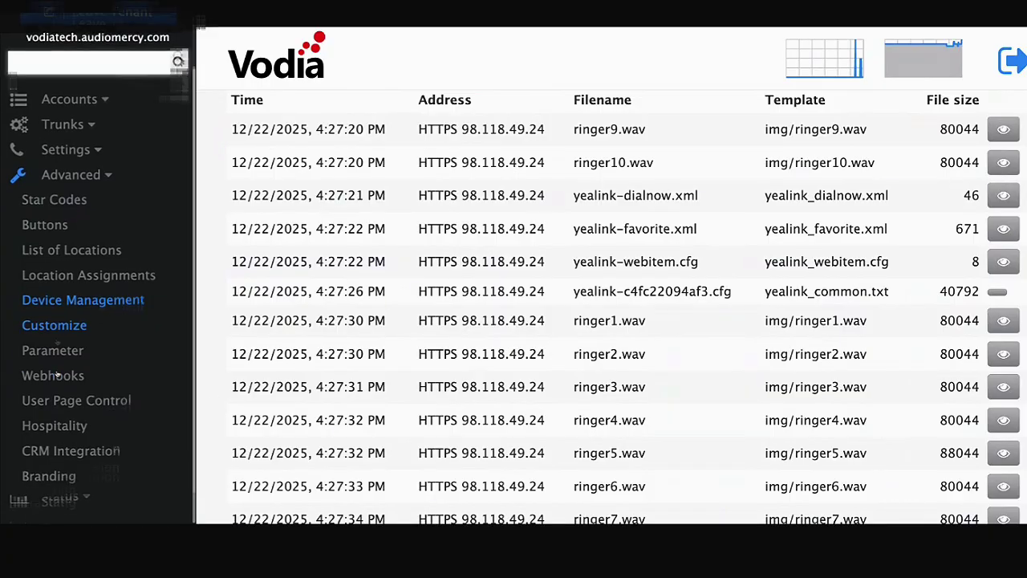
pyautogui.click(61, 495)
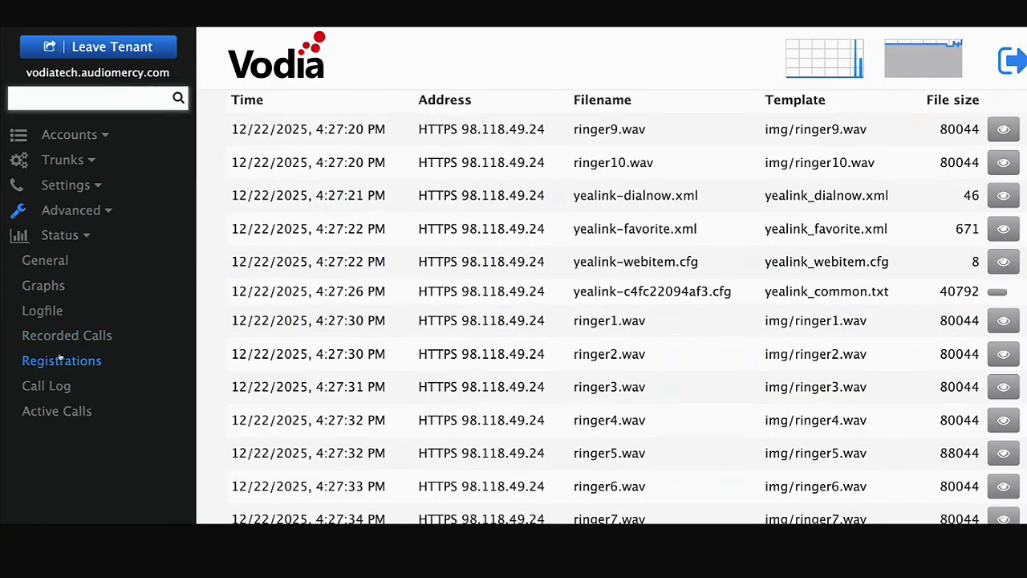
pyautogui.click(62, 360)
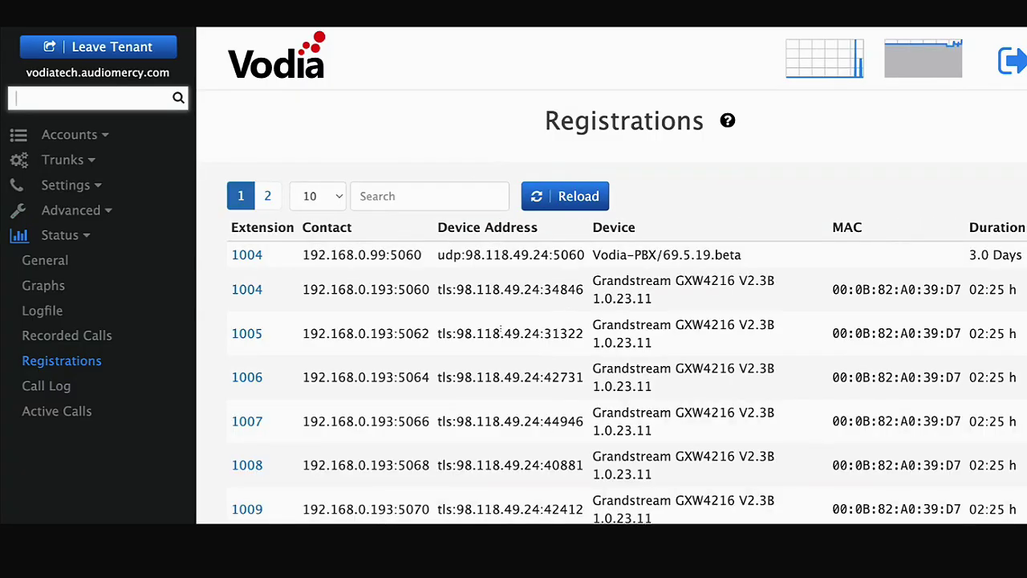
pyautogui.scroll(-3, 494, 333)
pyautogui.scroll(-4, 494, 333)
pyautogui.scroll(6, 493, 332)
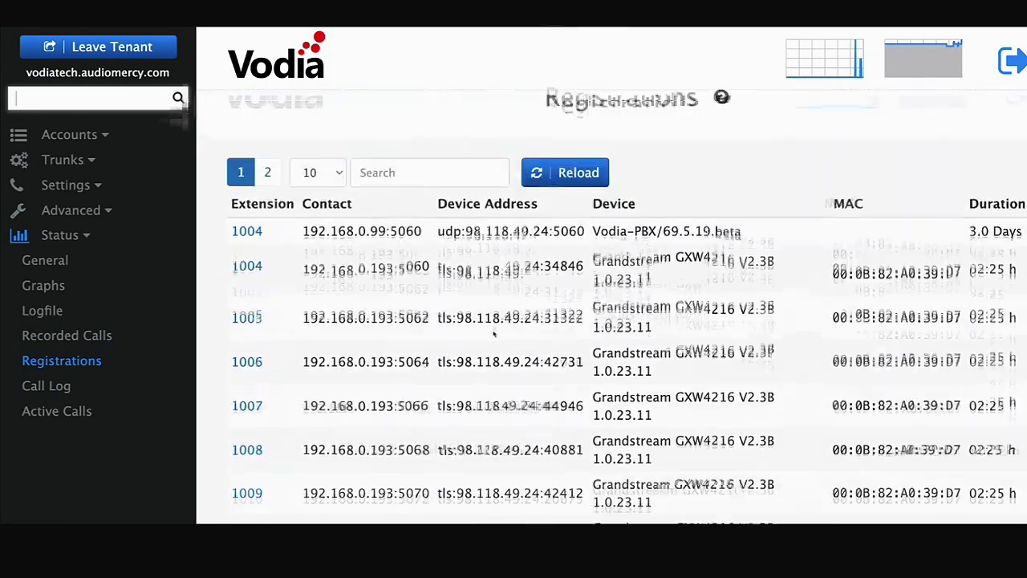
pyautogui.click(268, 180)
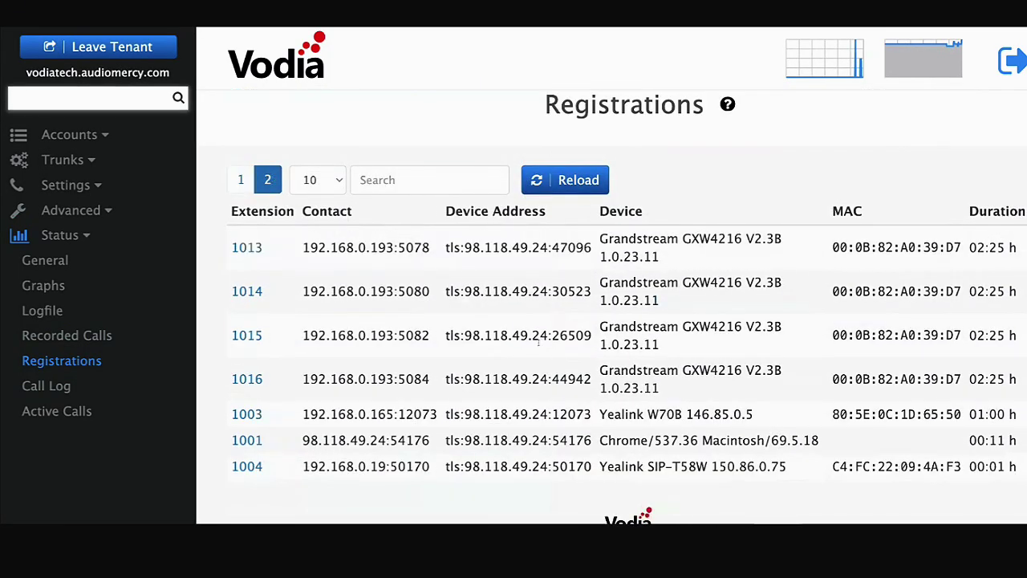
# - Highlight the Yealink SIP-T58W model and device address registered for extension 1004
pyautogui.scroll(-1, 551, 356)
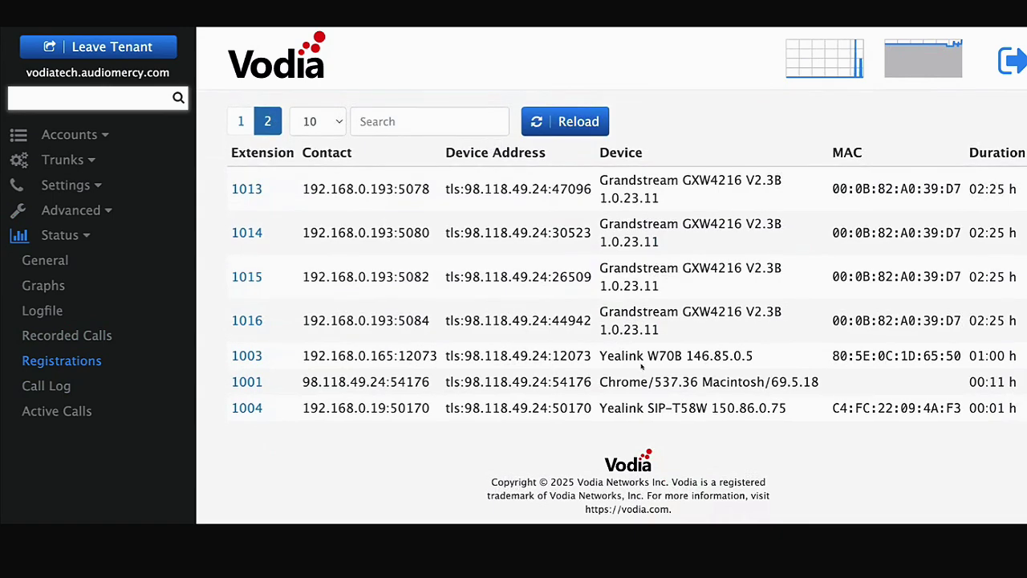
pyautogui.moveTo(637, 408); pyautogui.dragTo(756, 409)
pyautogui.moveTo(446, 408); pyautogui.dragTo(556, 408)
pyautogui.moveTo(480, 408); pyautogui.dragTo(501, 412)
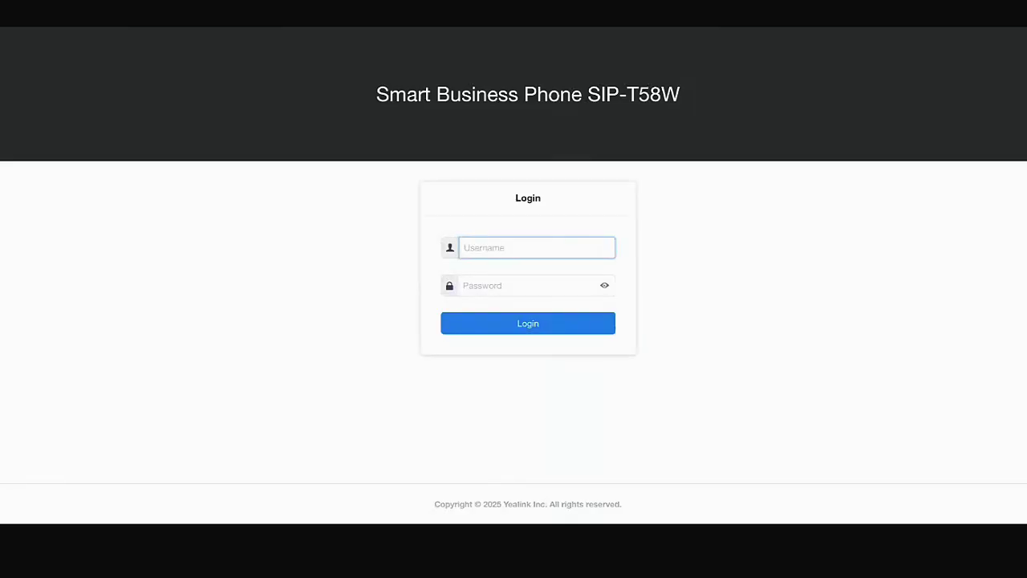
# - Log in to the Yealink T58W web UI with the admin username and password
pyautogui.write('admin')
pyautogui.press('Tab')
pyautogui.write('admi')
pyautogui.press('Return')
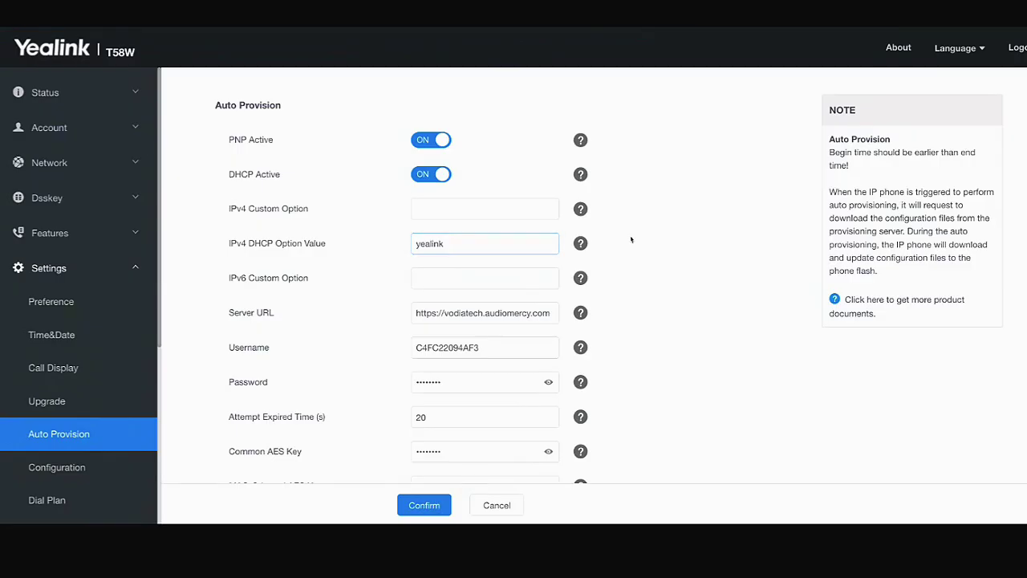
pyautogui.click(635, 238)
pyautogui.scroll(-3, 642, 237)
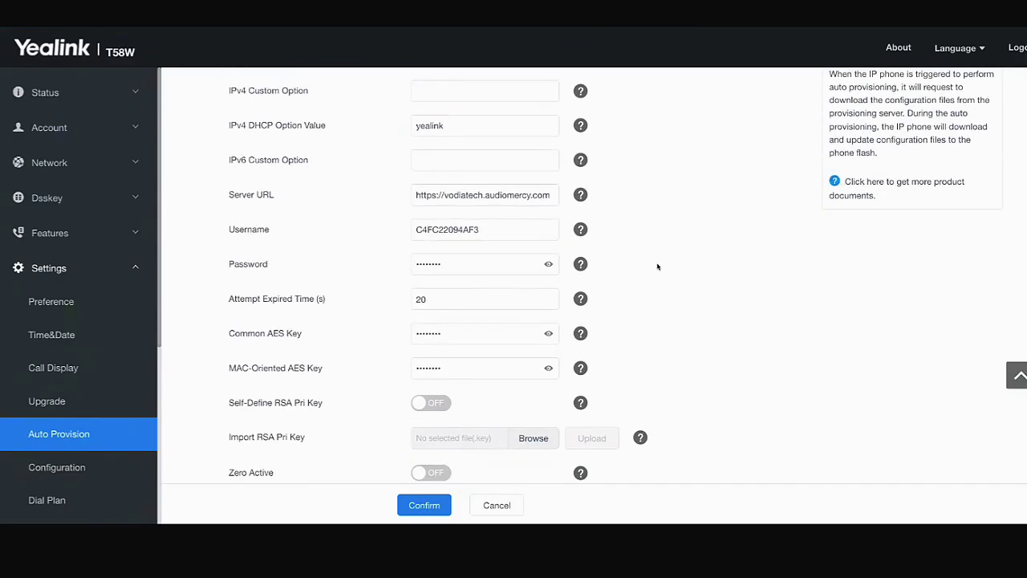
pyautogui.scroll(2, 657, 267)
pyautogui.click(465, 281)
pyautogui.doubleClick(474, 287)
pyautogui.scroll(-1, 70, 329)
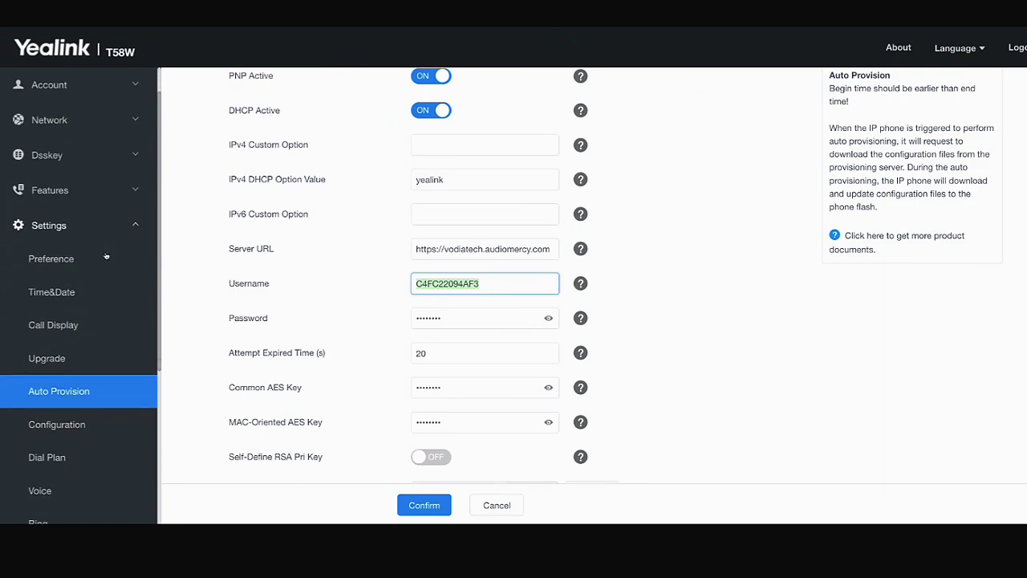
pyautogui.scroll(1, 80, 267)
pyautogui.click(59, 197)
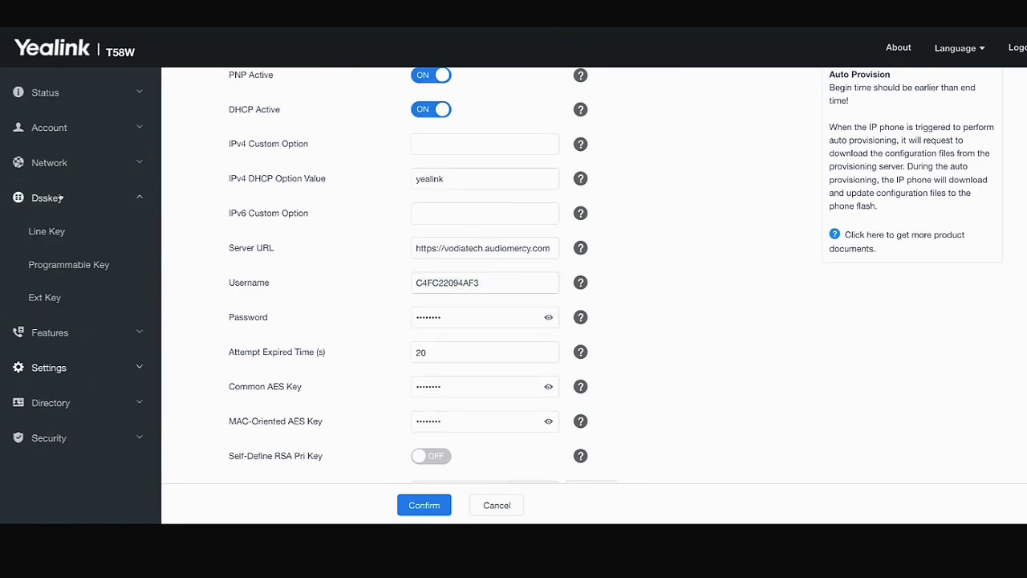
# - Review the Line Key 1-10 table: BLF for 1004–1007 and 301, call park 444
pyautogui.click(48, 231)
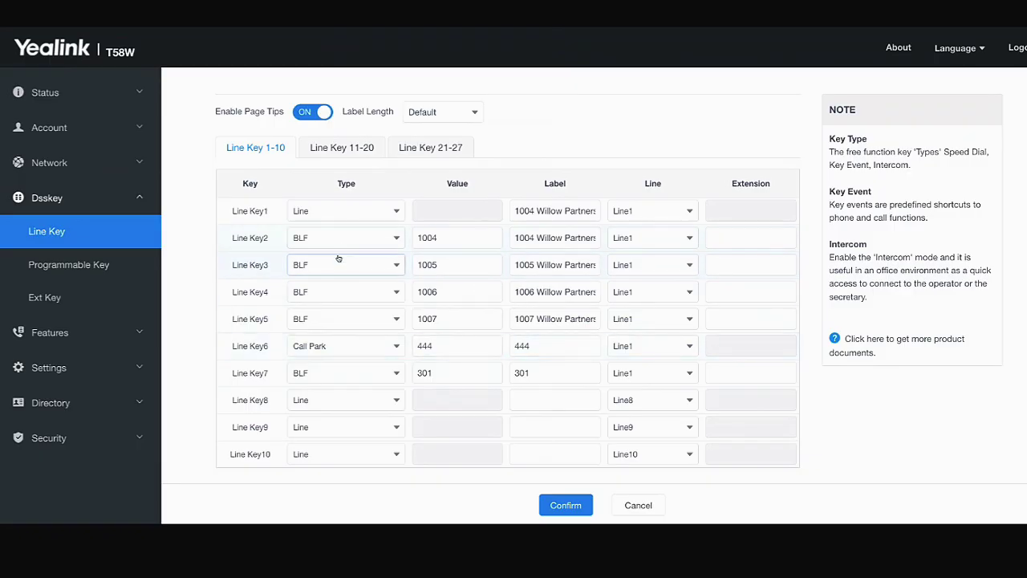
pyautogui.scroll(-1, 514, 272)
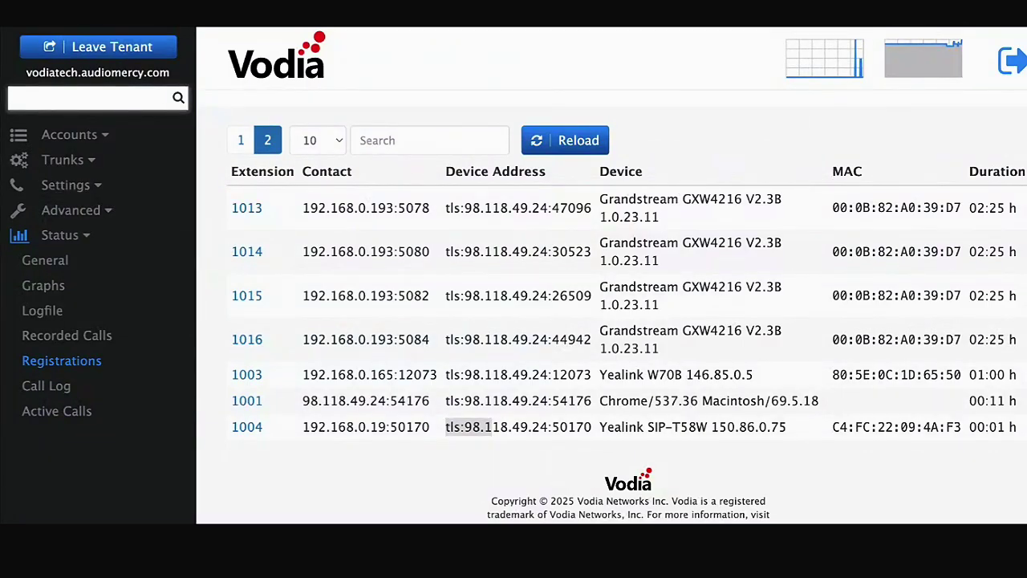
# - Scroll through the tenant's Advanced > Device Management list, then leave the tenant for system level
pyautogui.click(77, 186)
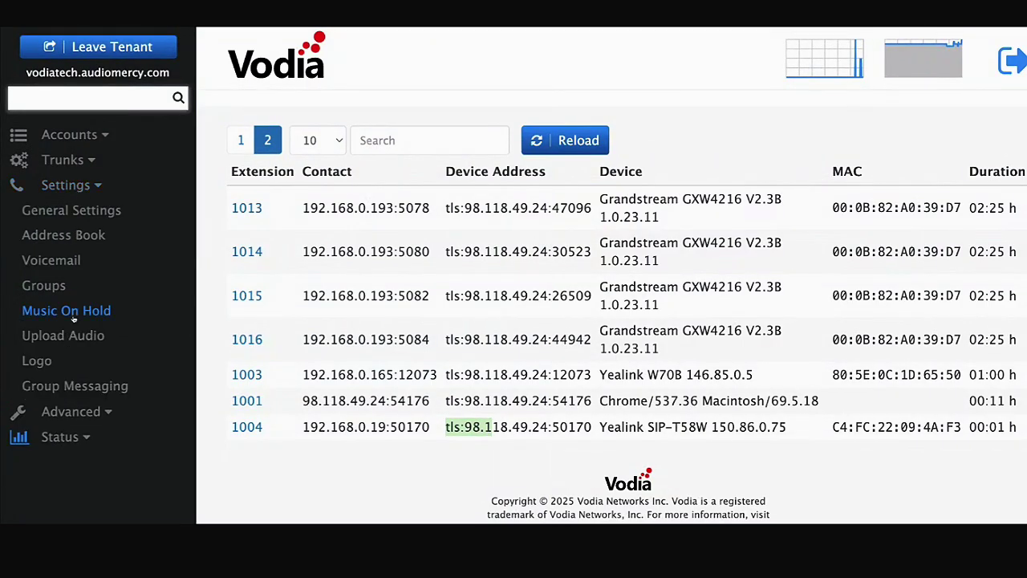
pyautogui.click(91, 413)
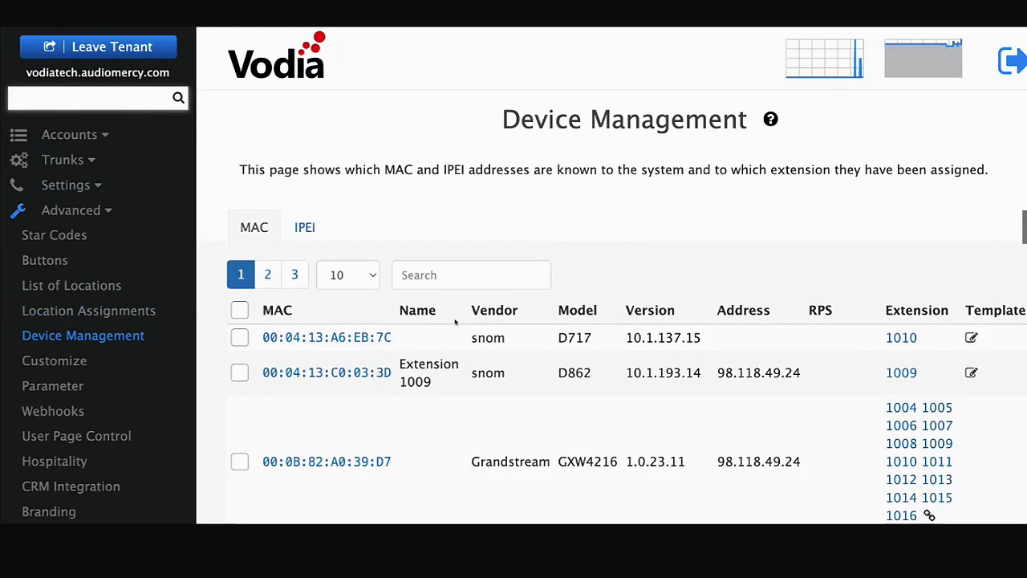
pyautogui.scroll(-3, 391, 365)
pyautogui.scroll(-4, 391, 356)
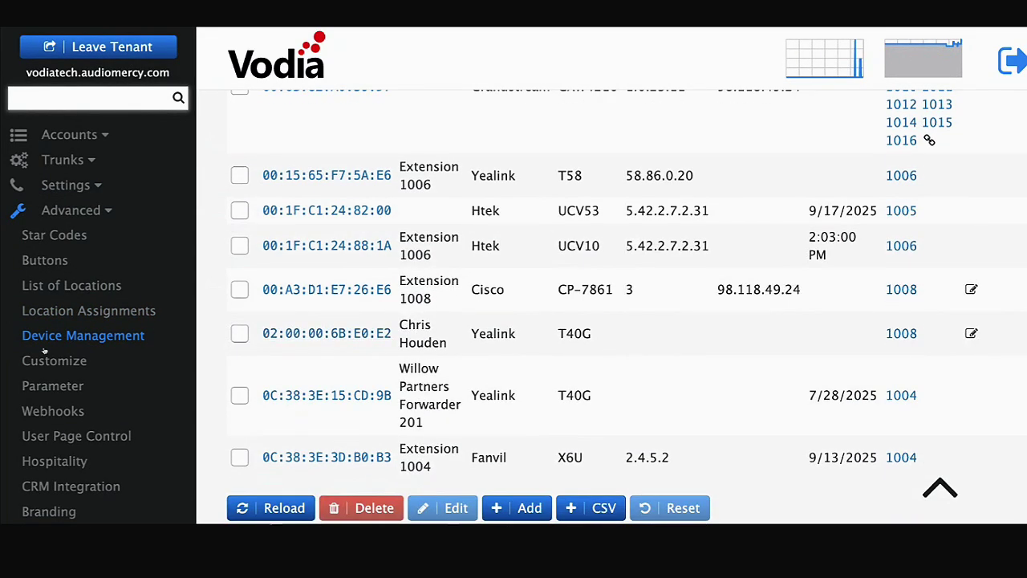
pyautogui.scroll(-1, 85, 344)
pyautogui.scroll(2, 60, 232)
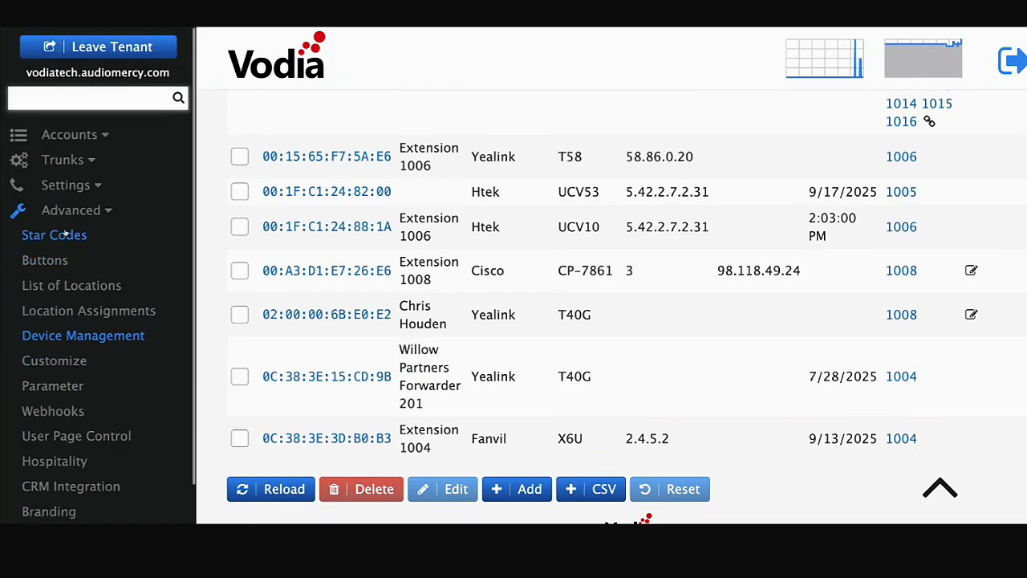
pyautogui.click(113, 47)
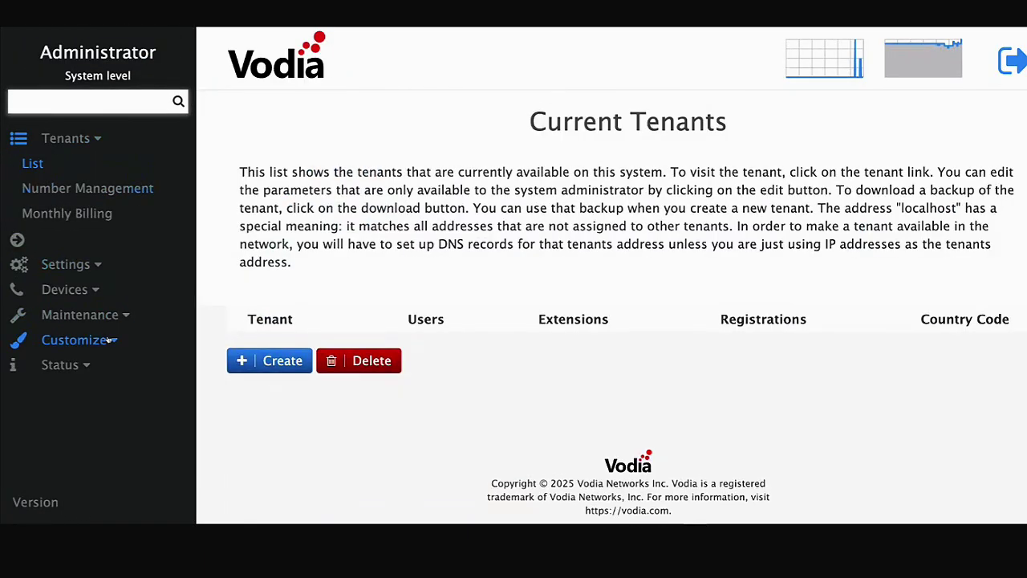
# - Open the system-level Devices > Settings page and scroll to the Yealink section
pyautogui.click(107, 317)
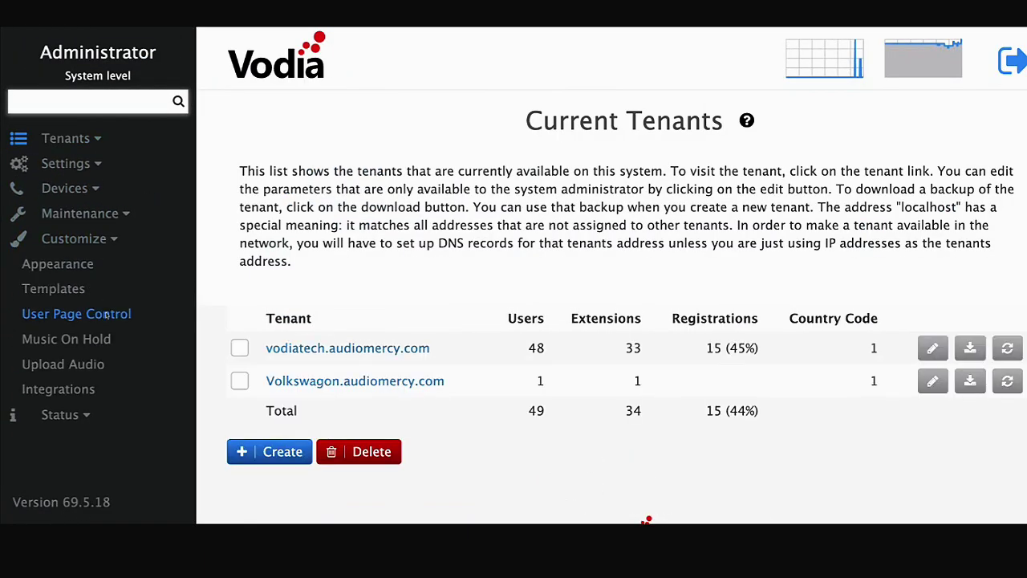
pyautogui.click(82, 164)
pyautogui.click(72, 311)
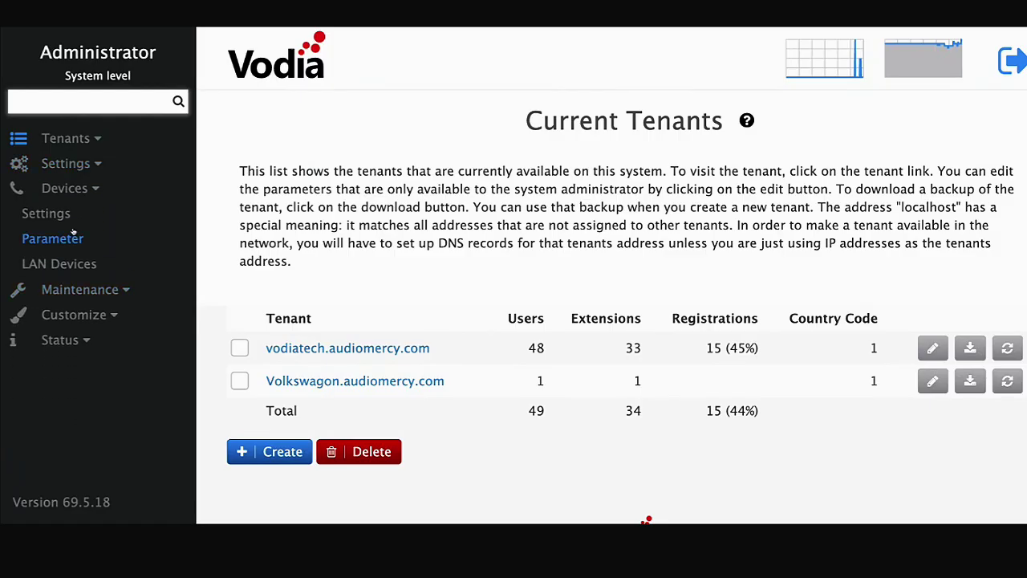
pyautogui.scroll(-10, 449, 321)
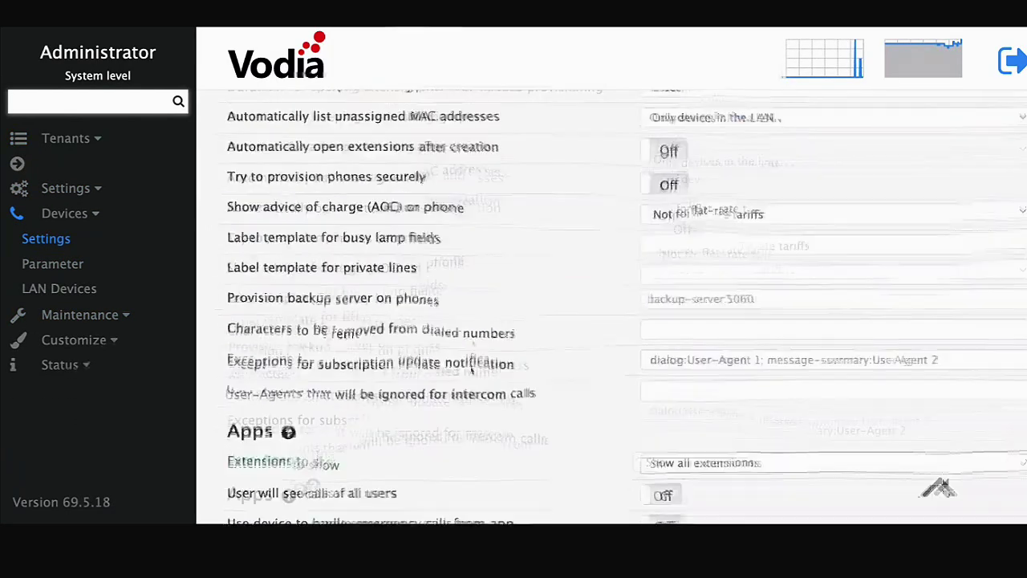
pyautogui.scroll(-5, 471, 367)
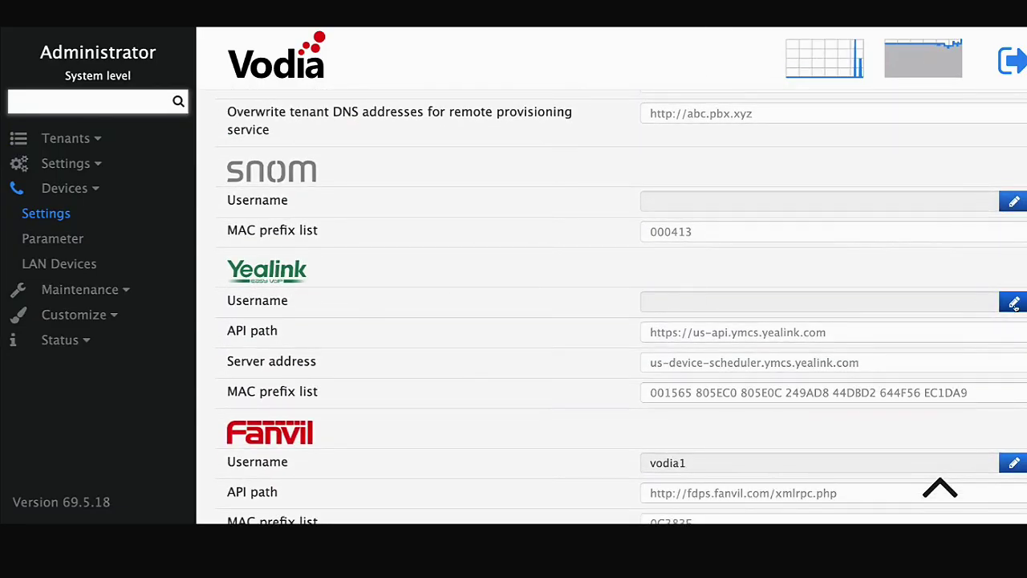
# - Open the Yealink Username credentials dialog and cancel without saving
pyautogui.click(1013, 302)
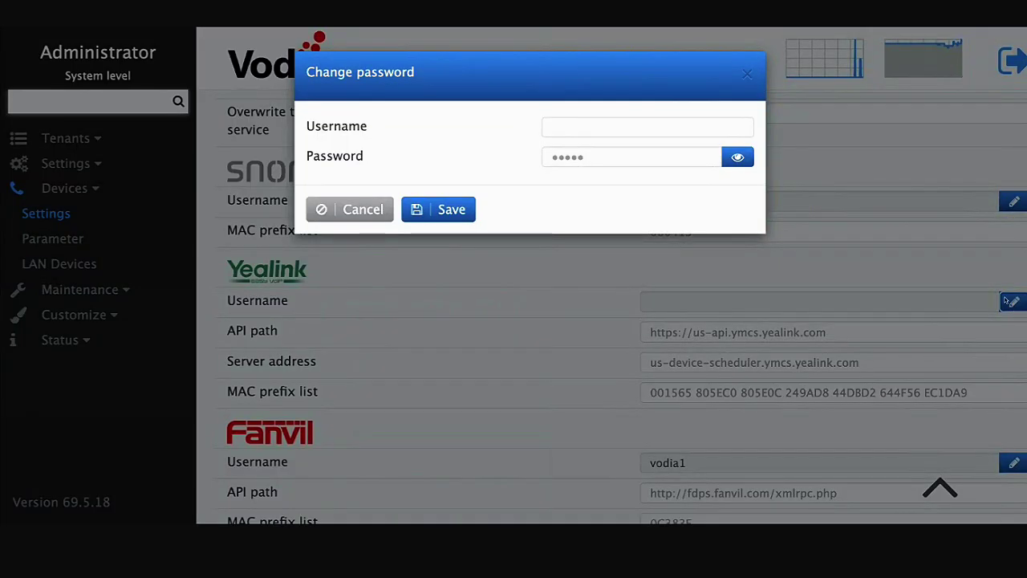
pyautogui.click(596, 123)
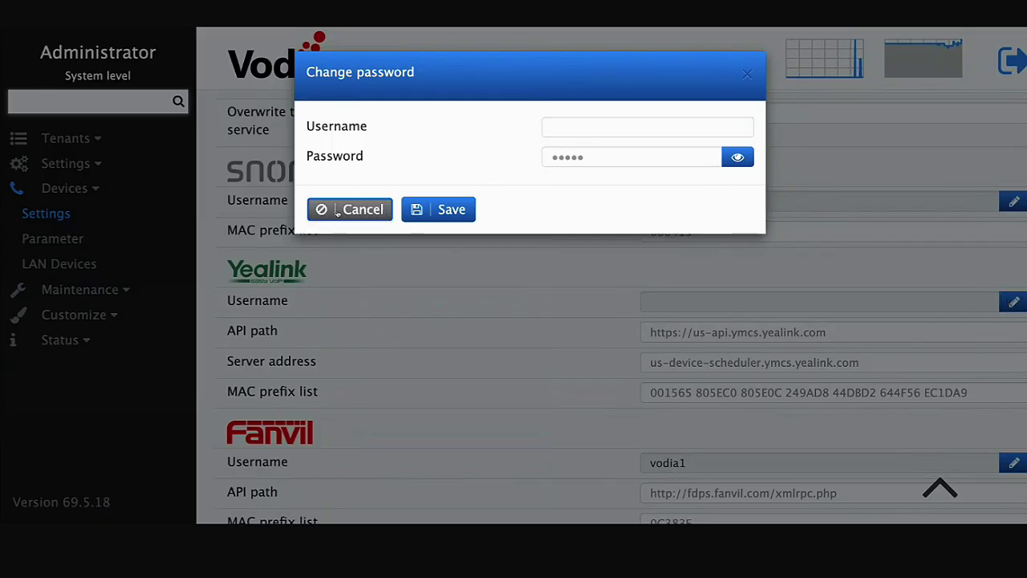
pyautogui.click(361, 207)
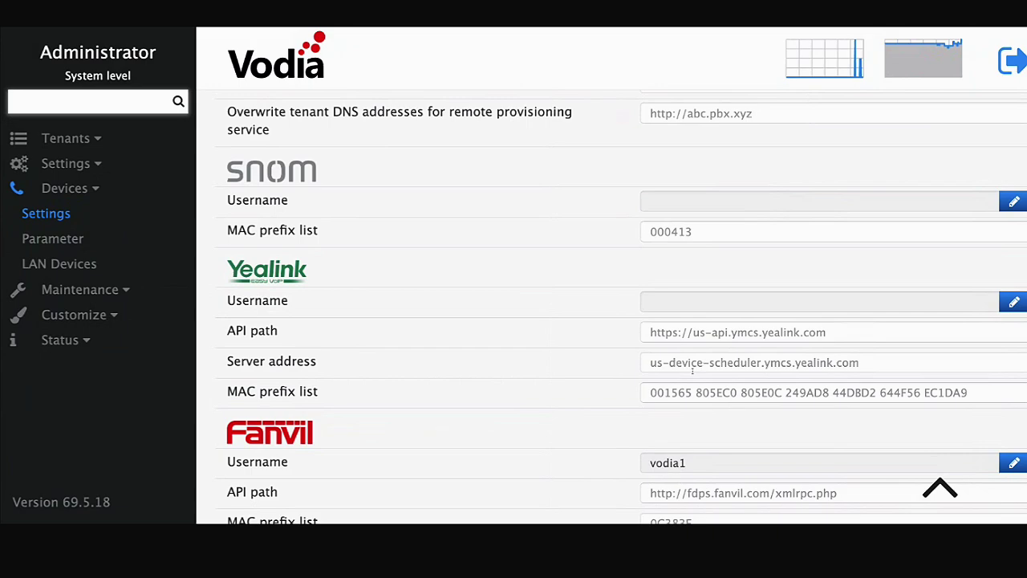